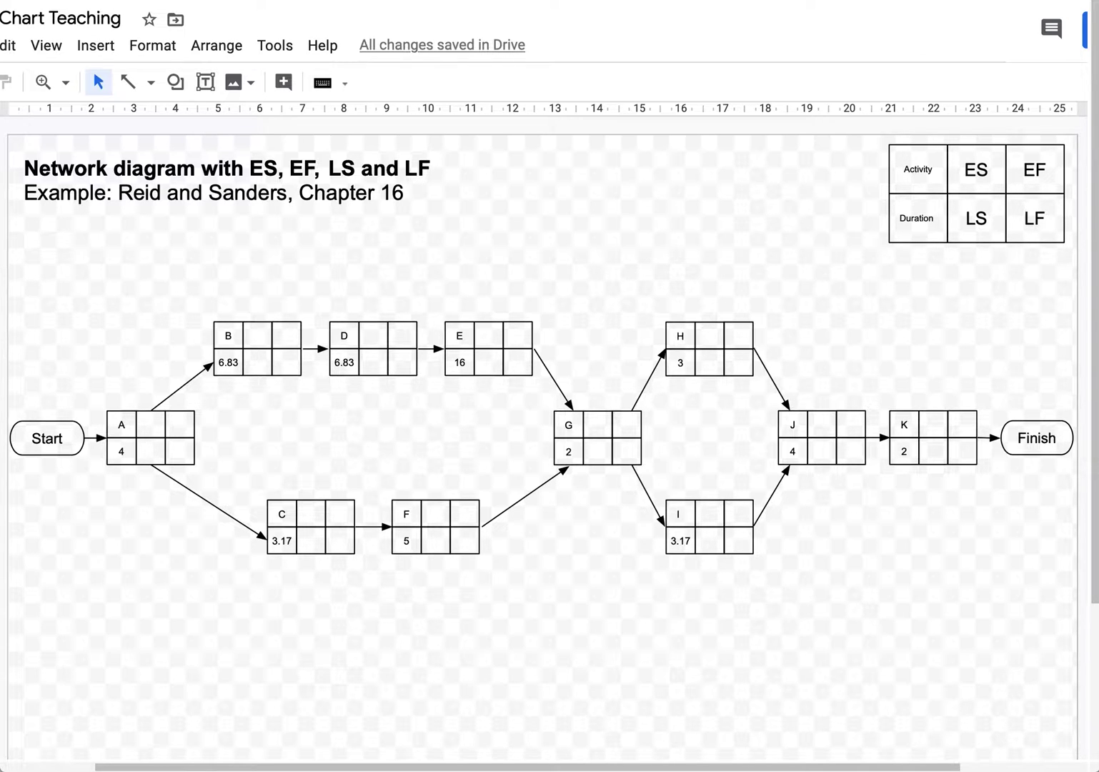
# Step: After checking the textbook diagram, enter 0 and 4 in node A's ES and EF boxes
pyautogui.click(243, 2)
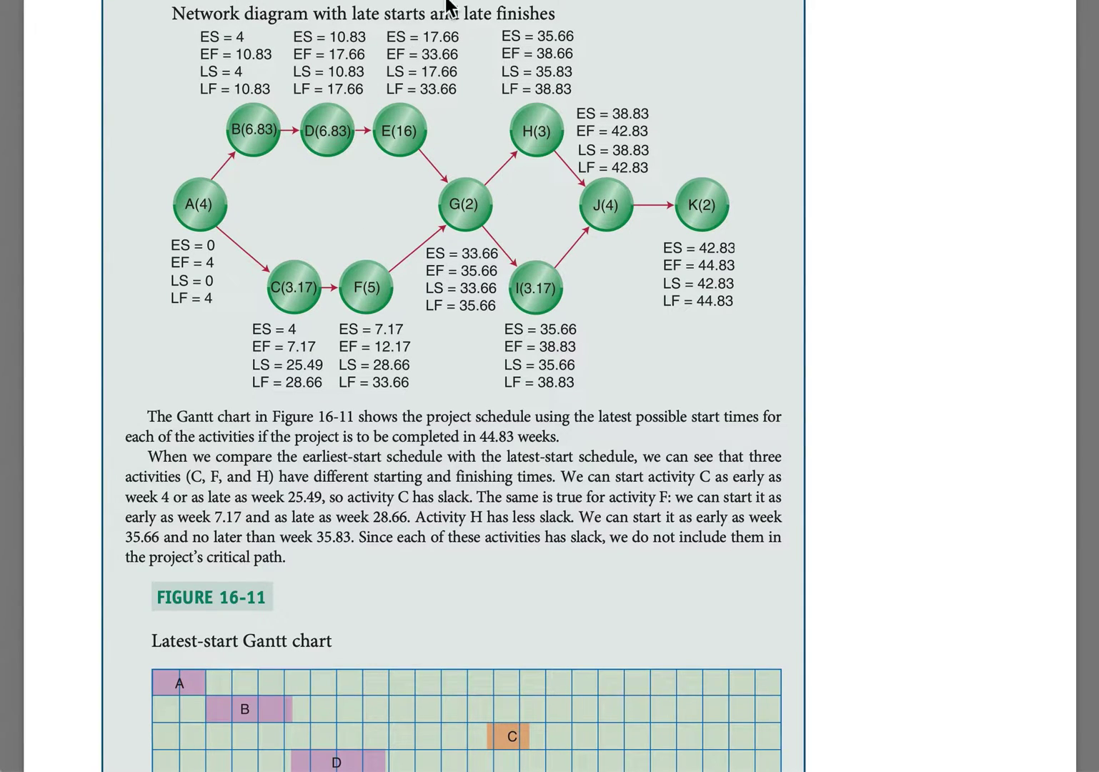
pyautogui.click(634, 4)
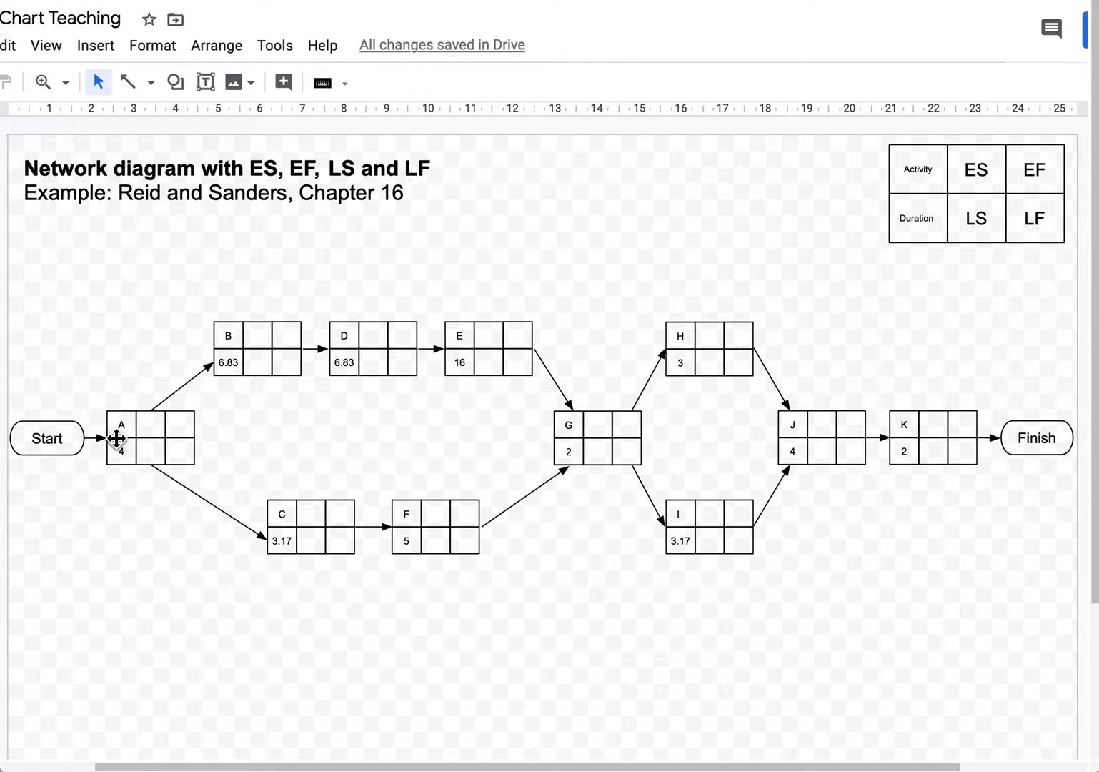
pyautogui.click(155, 427)
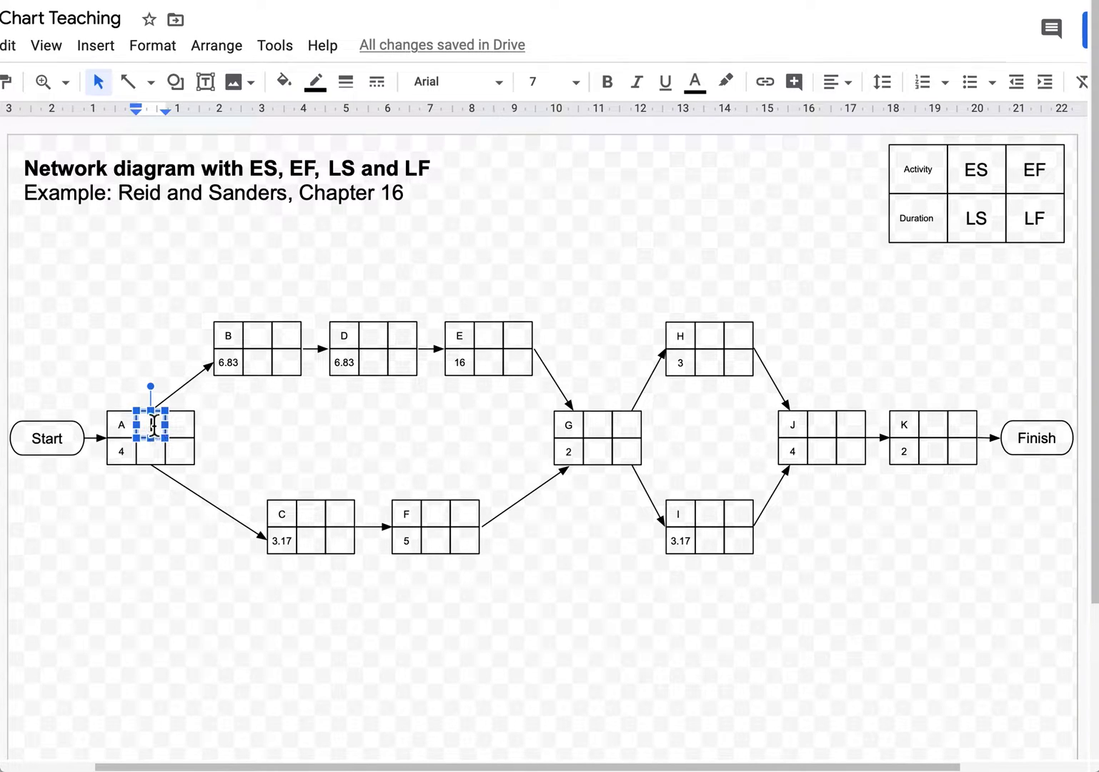
pyautogui.write('0')
pyautogui.click(146, 327)
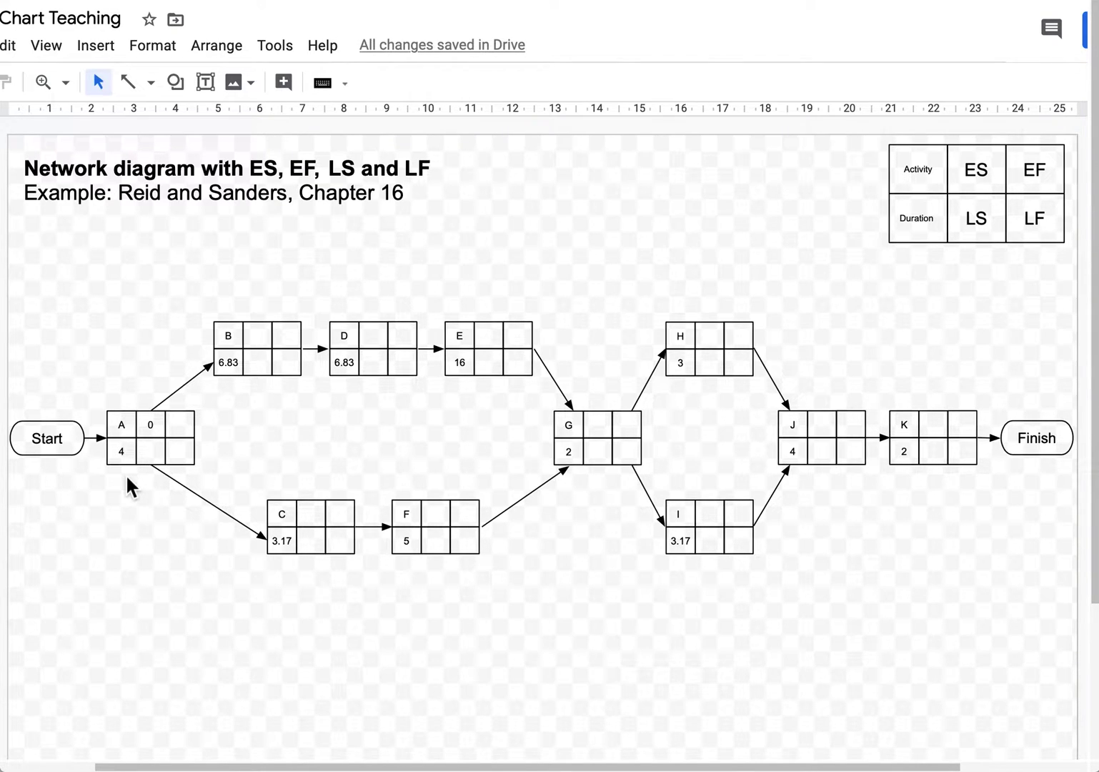
pyautogui.click(180, 425)
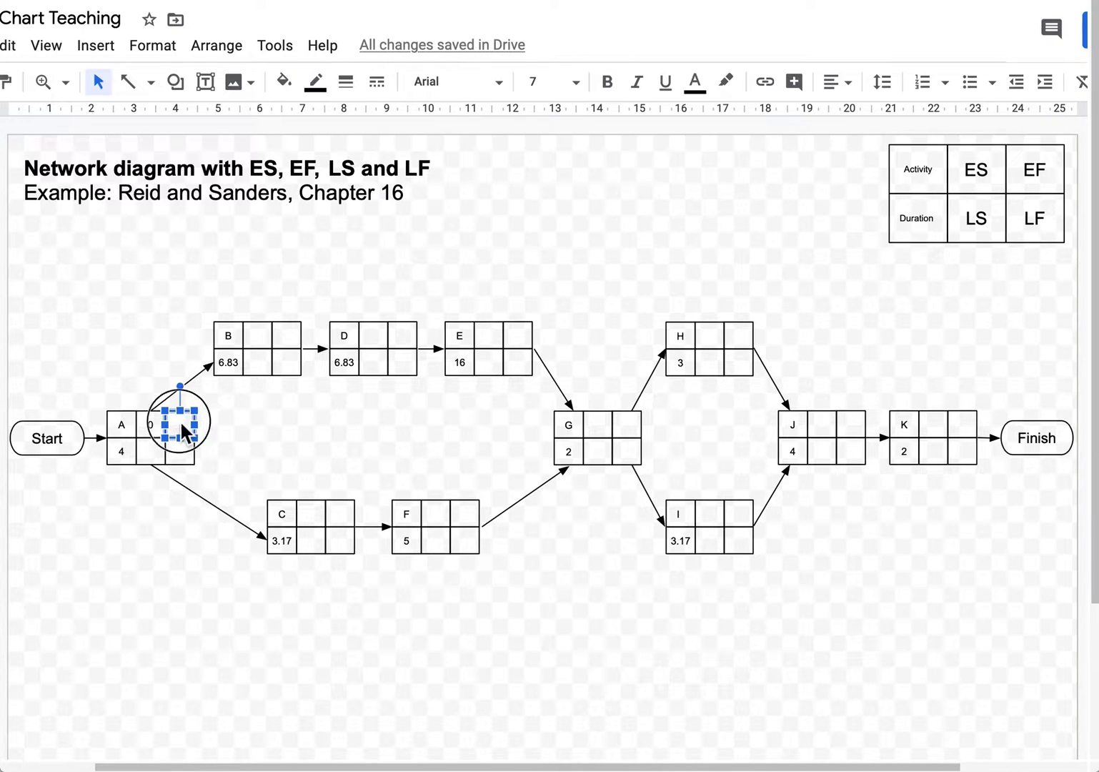
pyautogui.click(181, 425)
pyautogui.write('4')
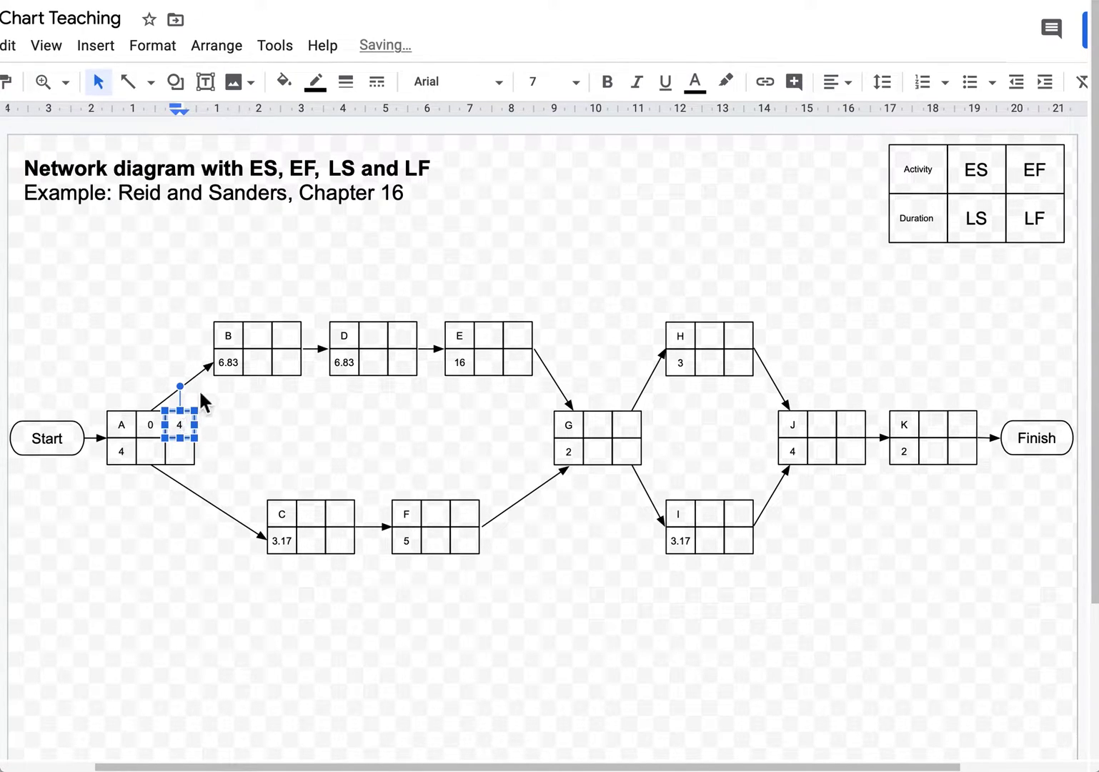
pyautogui.click(155, 334)
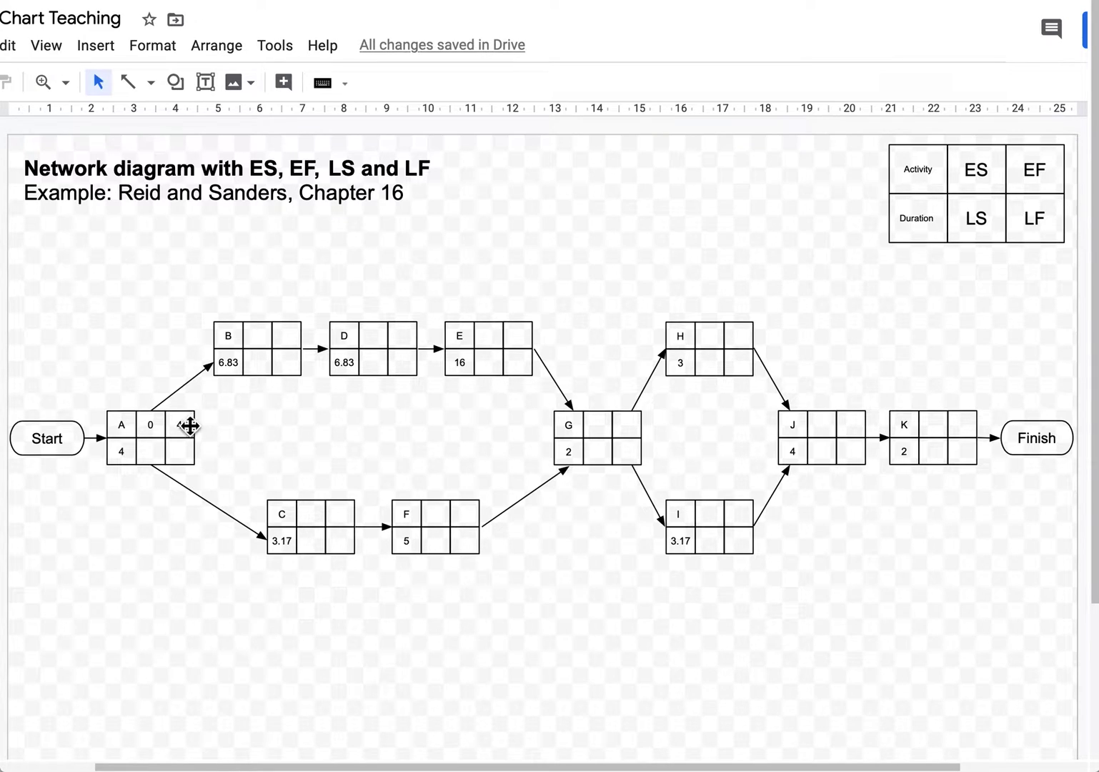
# Step: Fill node B's top row with ES 4 and EF 10.83
pyautogui.click(258, 336)
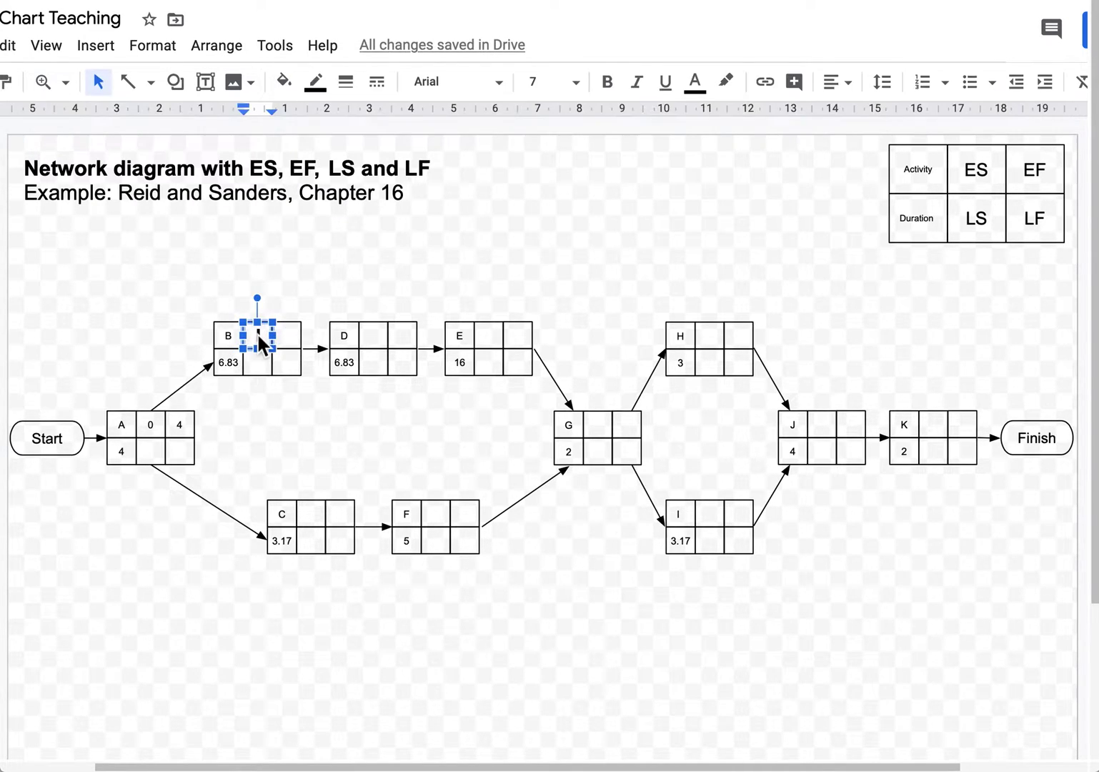
pyautogui.write('4')
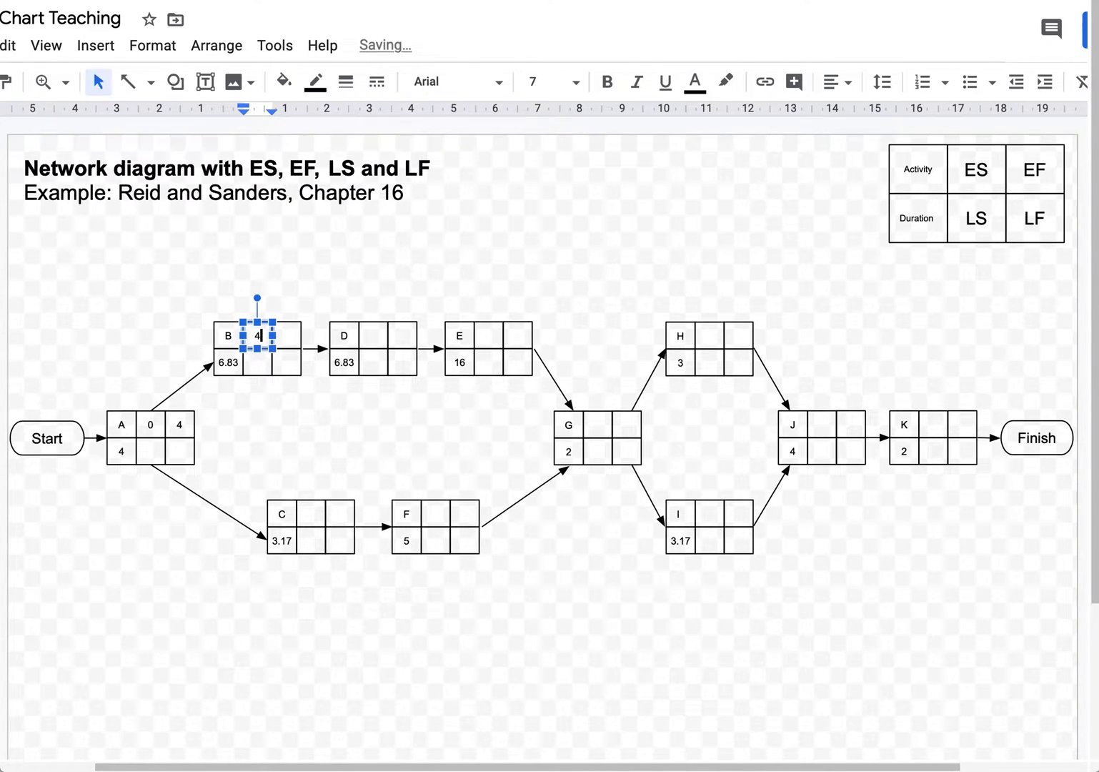
pyautogui.click(285, 281)
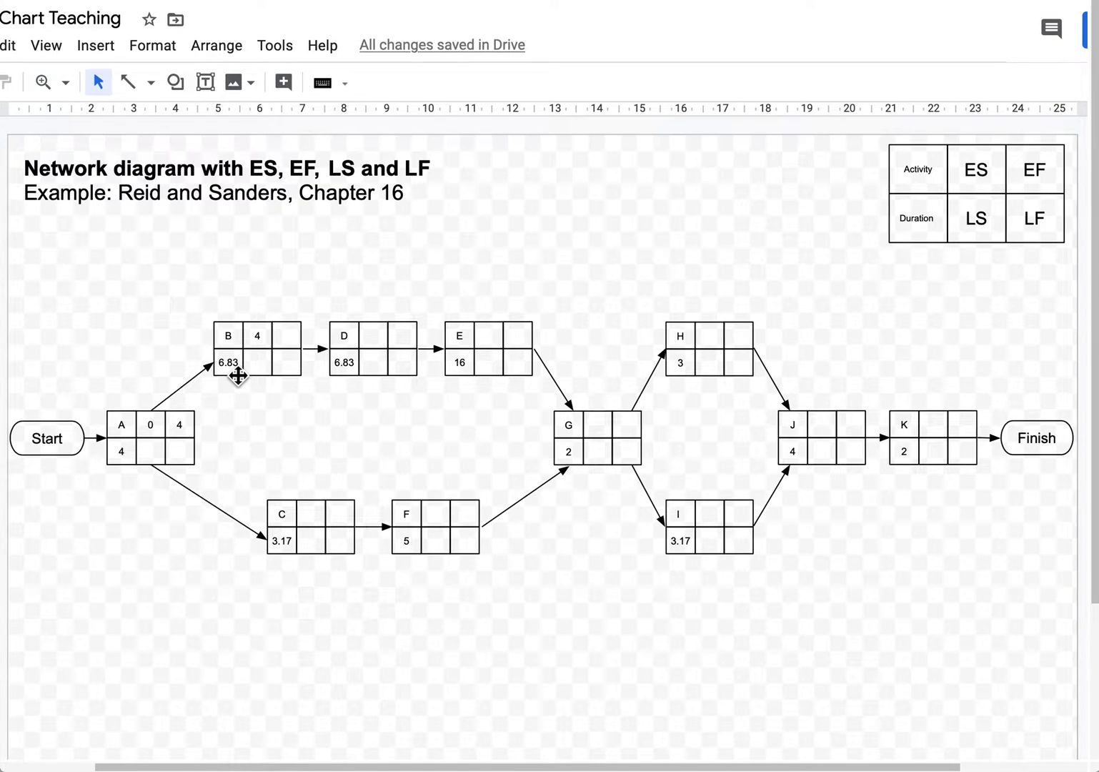
pyautogui.click(289, 336)
pyautogui.write('10.83')
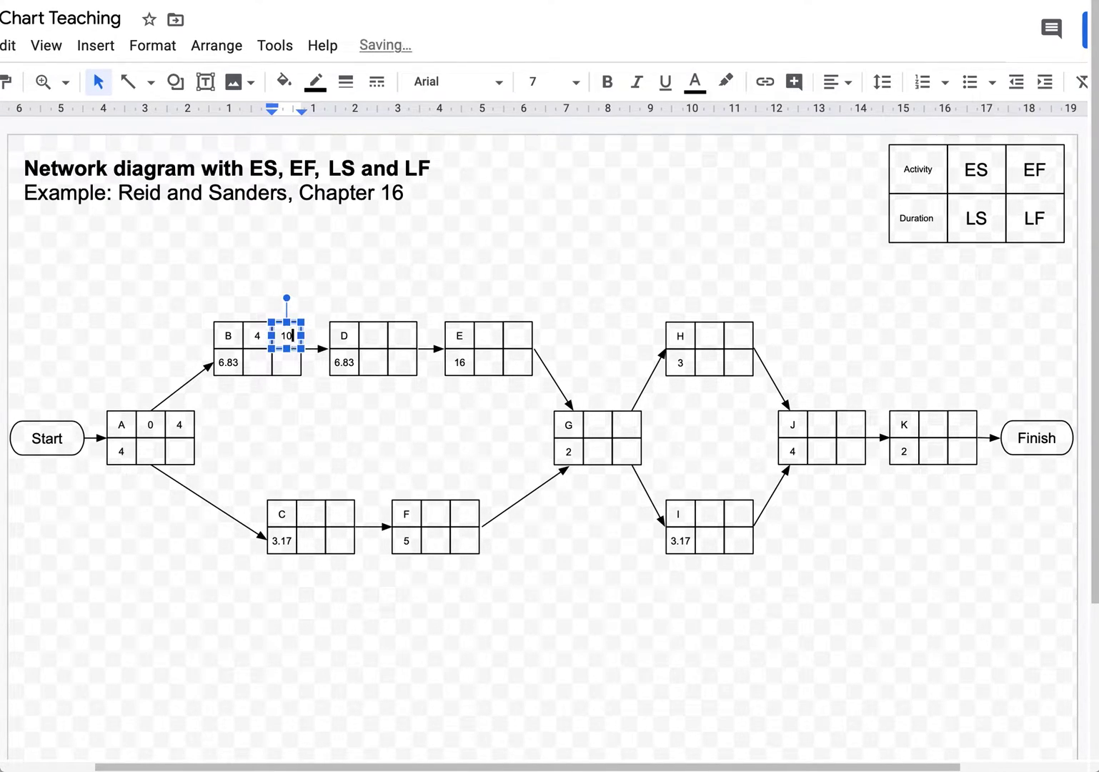
pyautogui.click(356, 270)
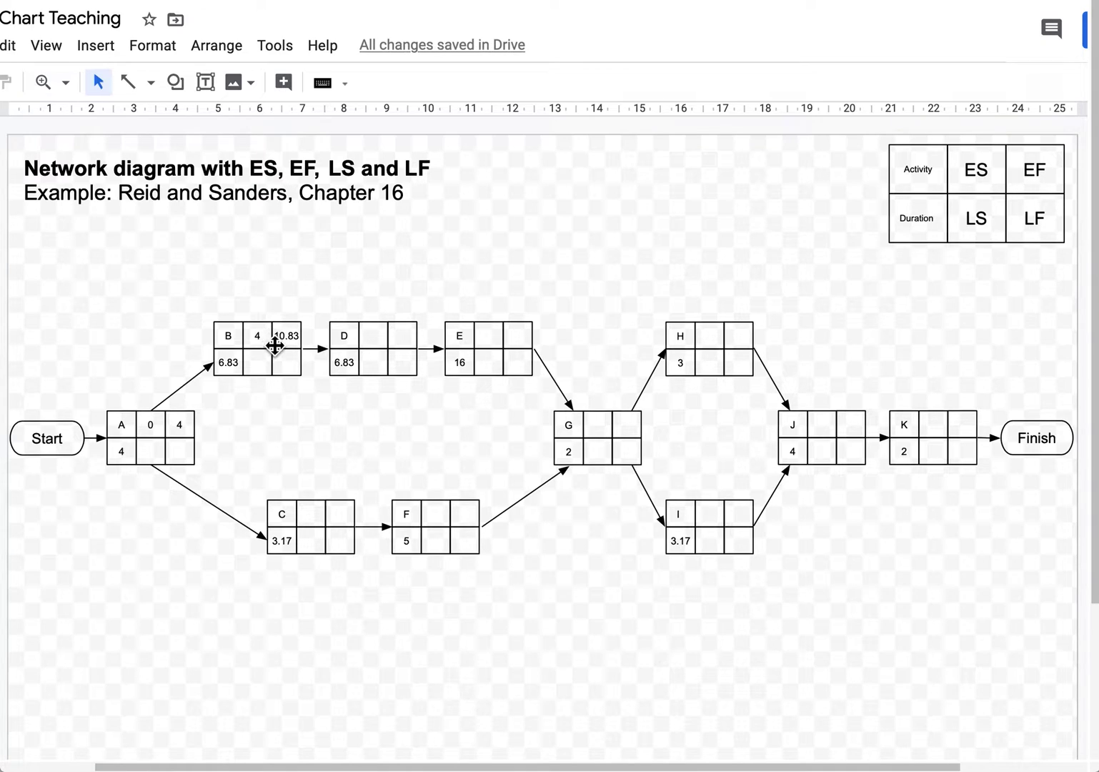
# Step: Fill node D's top row with ES 10.83 and EF 17.66
pyautogui.click(374, 335)
pyautogui.write('10')
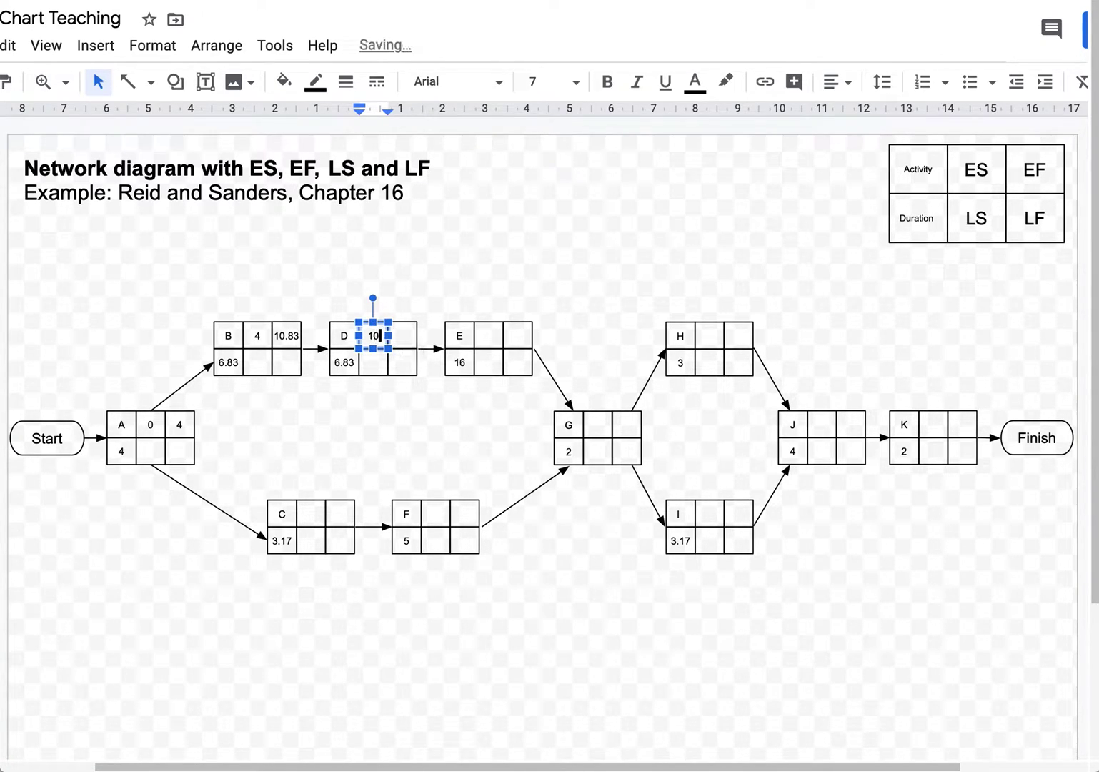
pyautogui.write('.83')
pyautogui.click(485, 270)
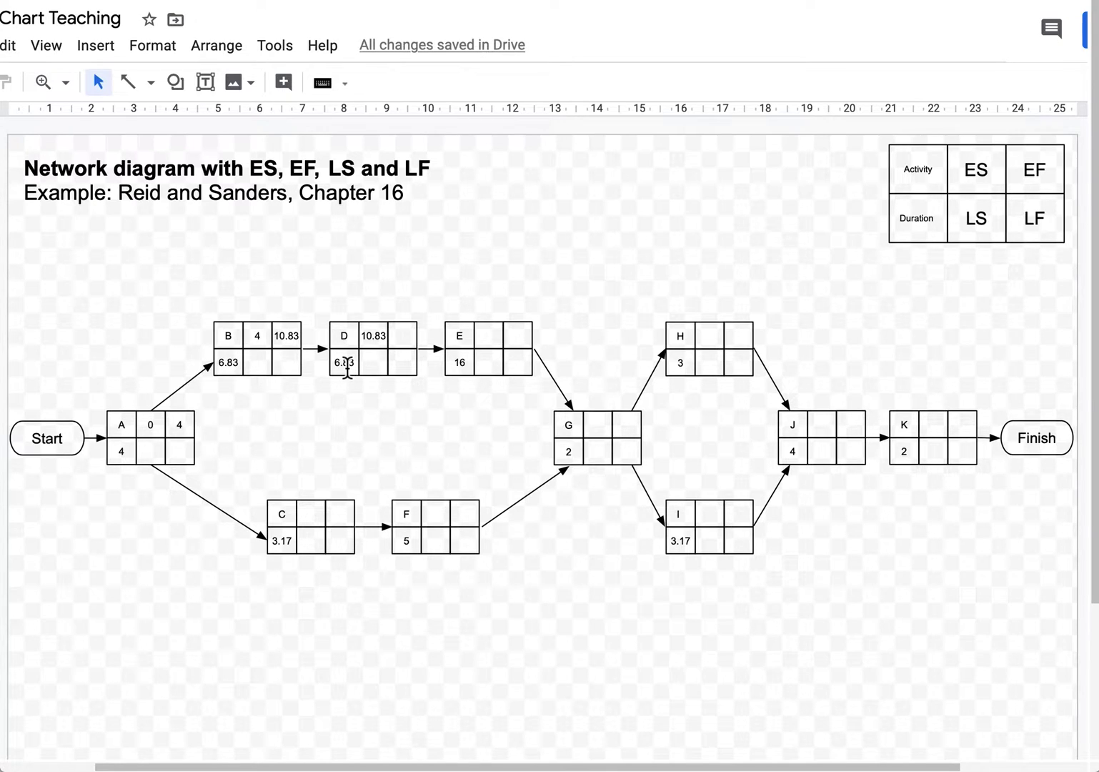
pyautogui.click(403, 336)
pyautogui.click(404, 334)
pyautogui.write('1')
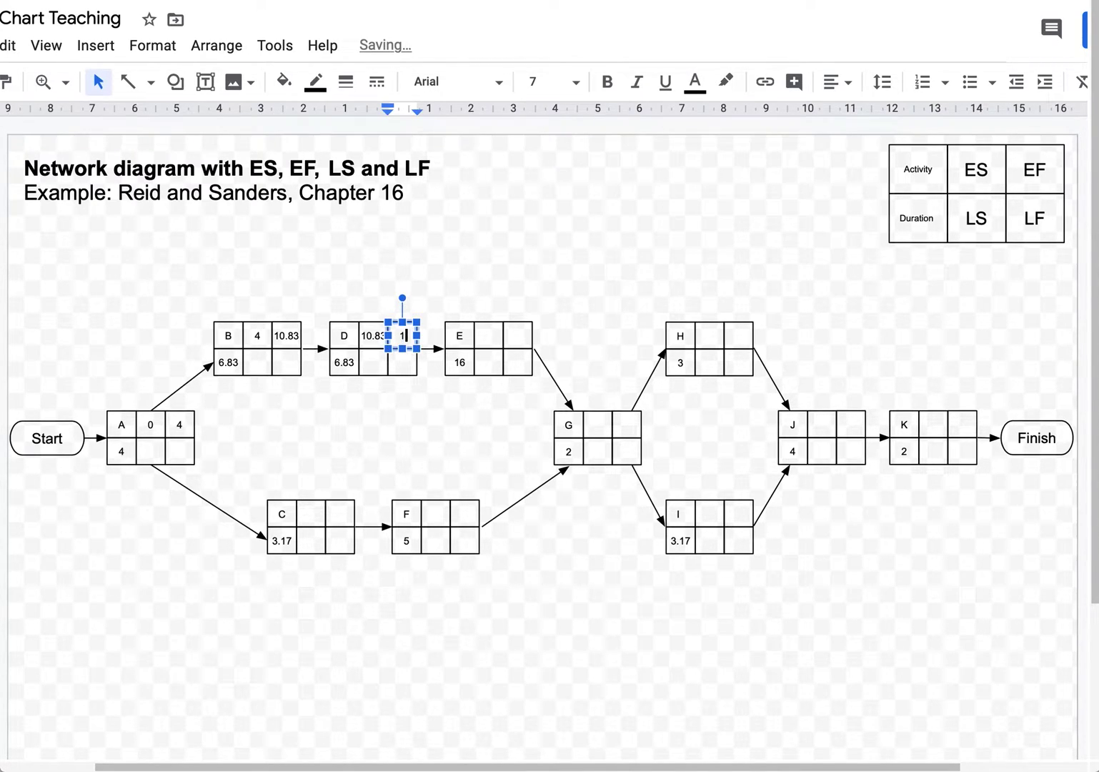
pyautogui.write('7.66')
pyautogui.click(491, 270)
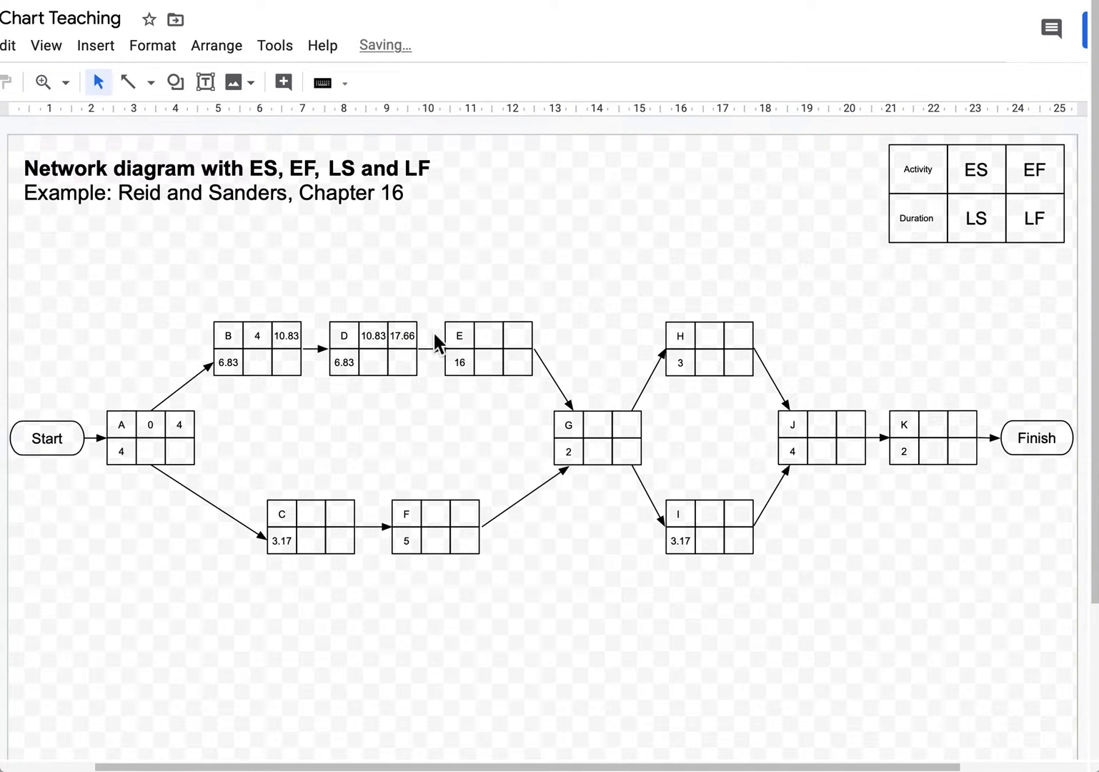
# Step: Type 17.66 into node E's ES box and 33.66 into its EF box
pyautogui.click(492, 341)
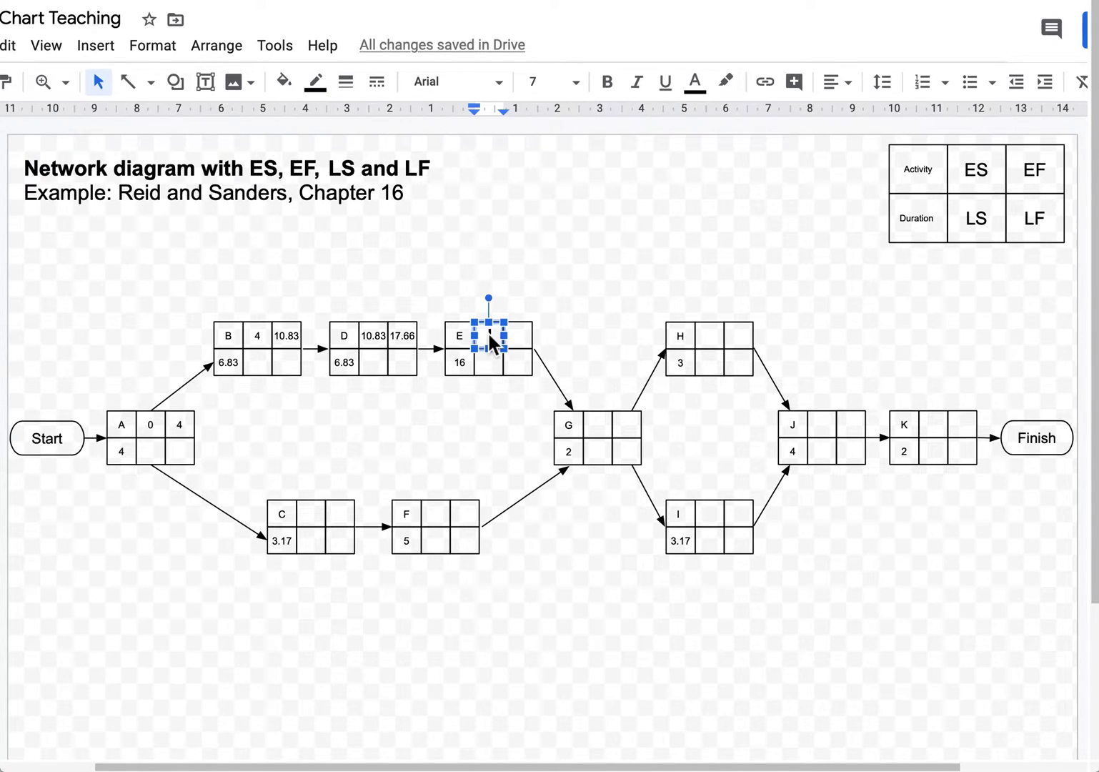
pyautogui.write('17')
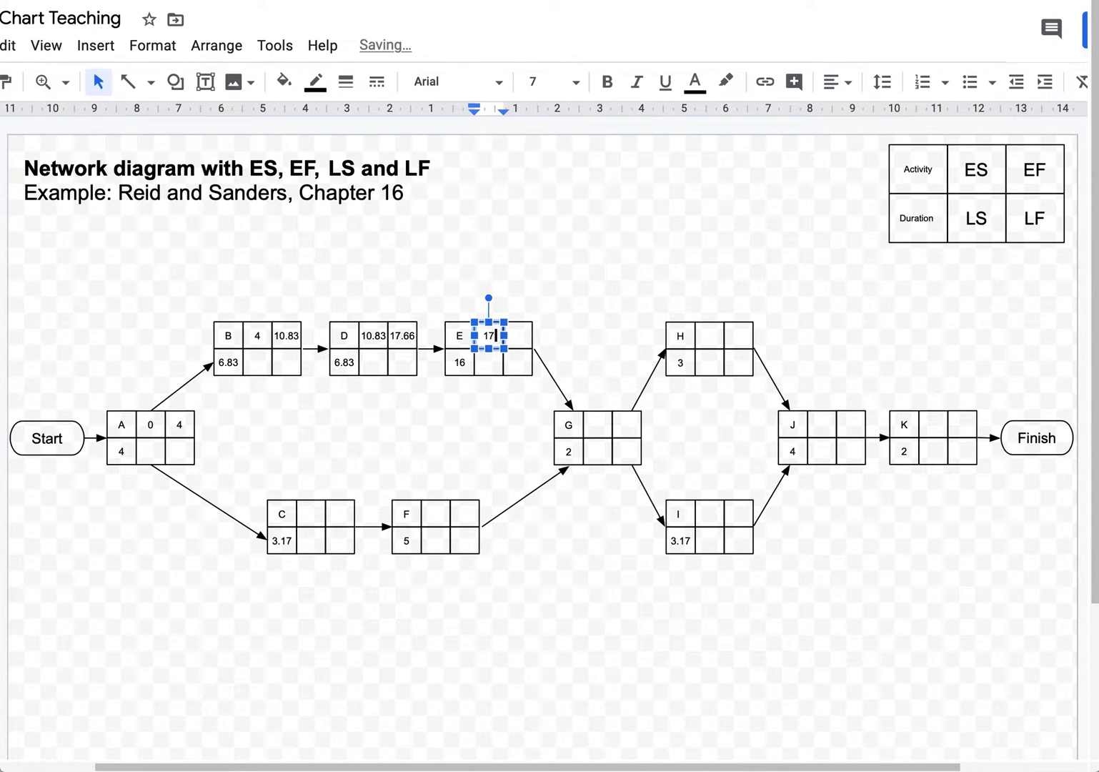
pyautogui.write('.66')
pyautogui.click(565, 293)
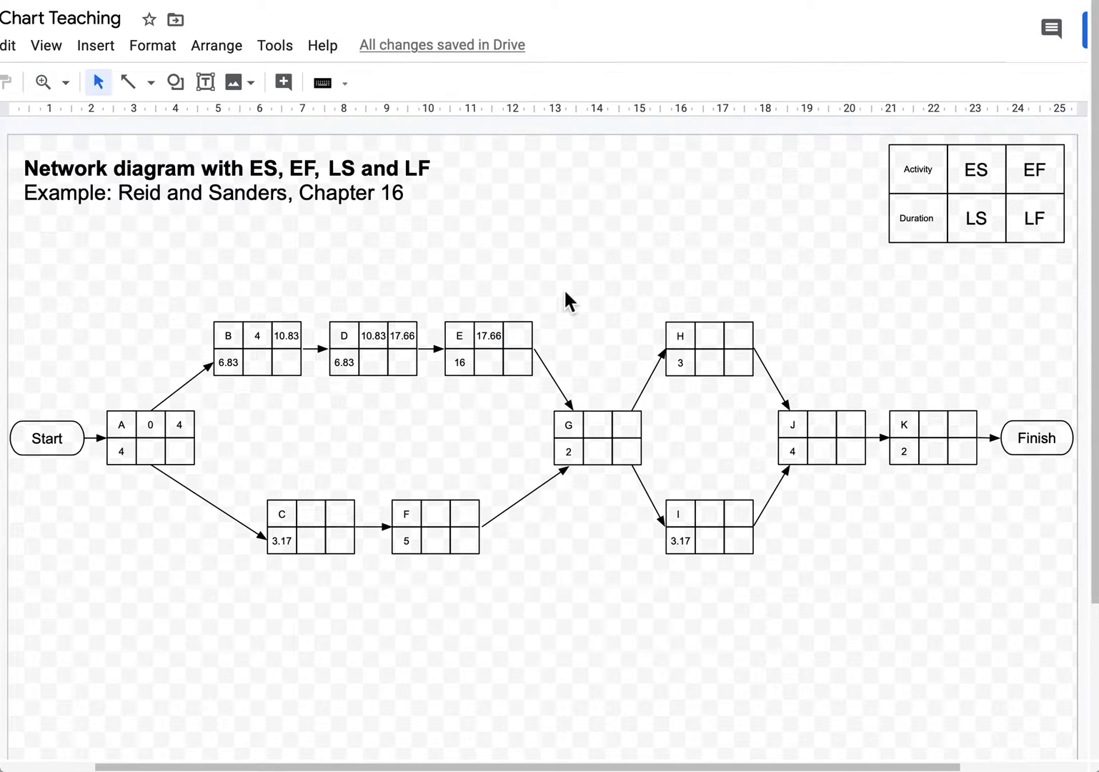
pyautogui.click(517, 330)
pyautogui.write('3.')
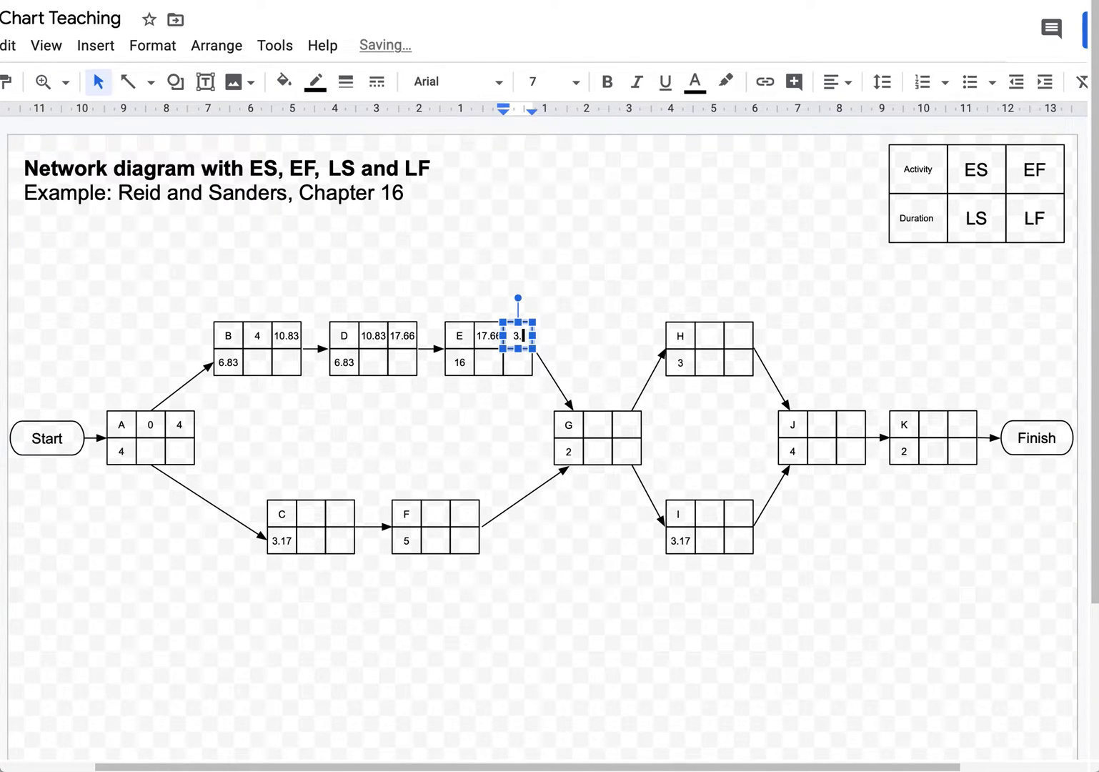
pyautogui.write('3')
pyautogui.write('66')
pyautogui.click(558, 317)
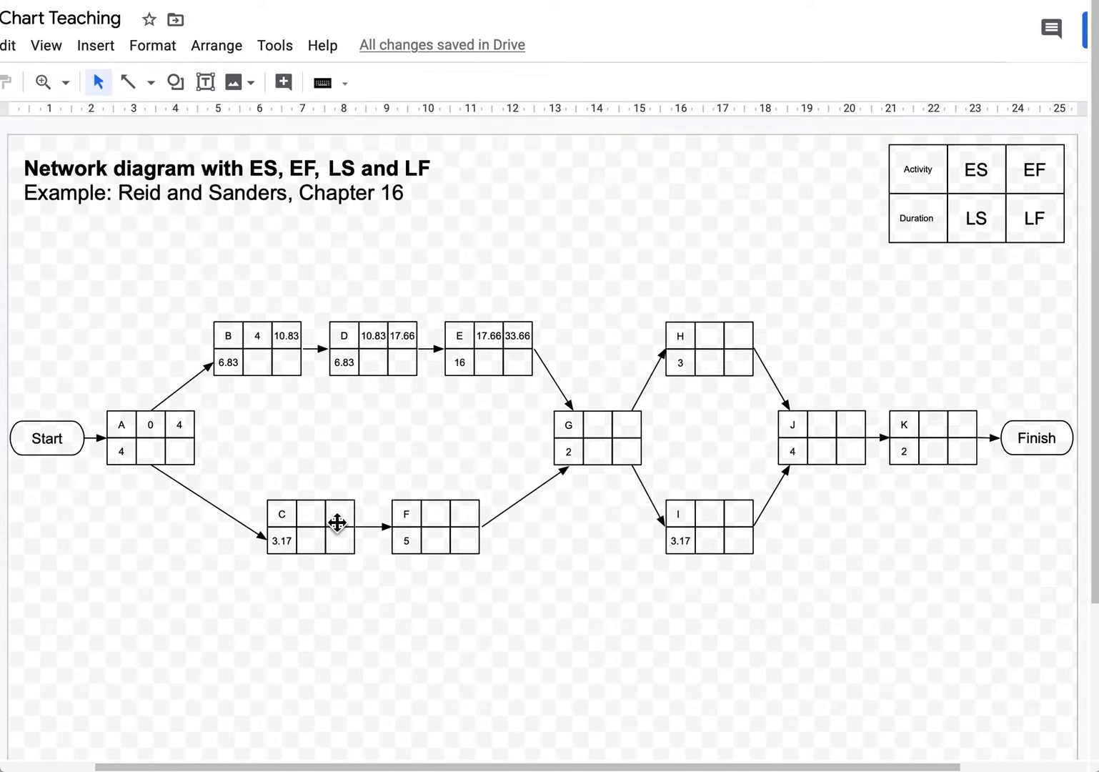
# Step: Fill node C's top row with ES 4 and EF 7.17
pyautogui.click(313, 514)
pyautogui.click(309, 512)
pyautogui.write('4')
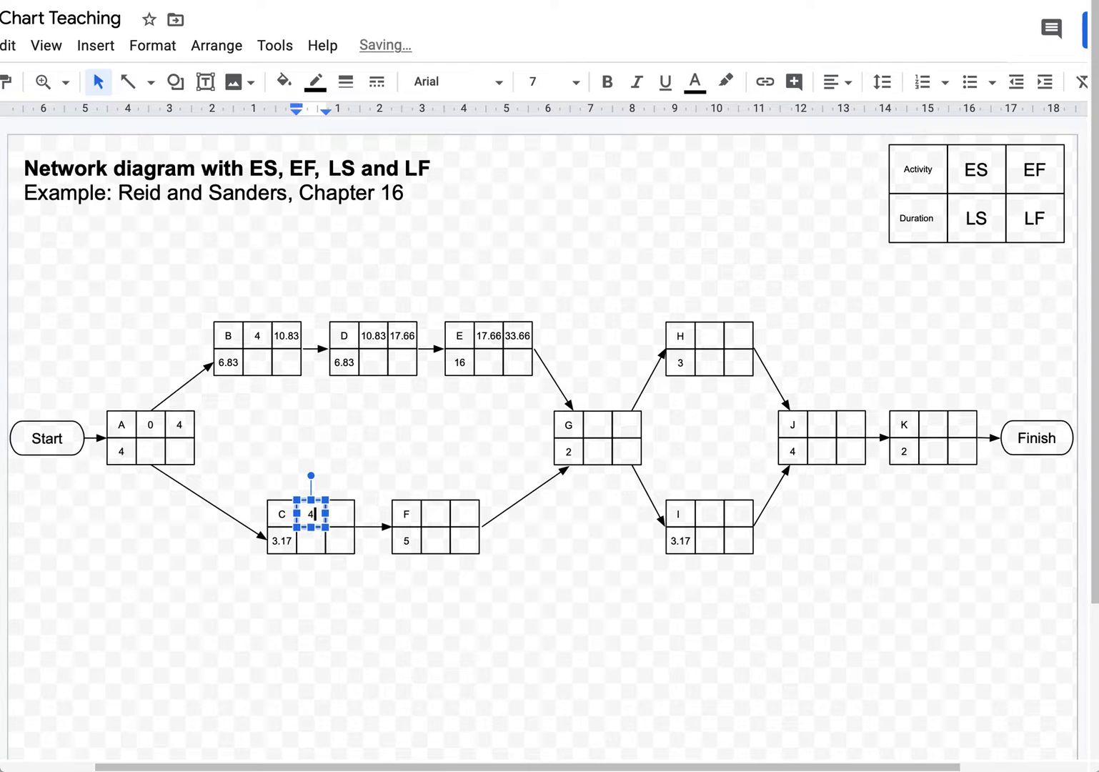
pyautogui.click(307, 586)
pyautogui.click(343, 511)
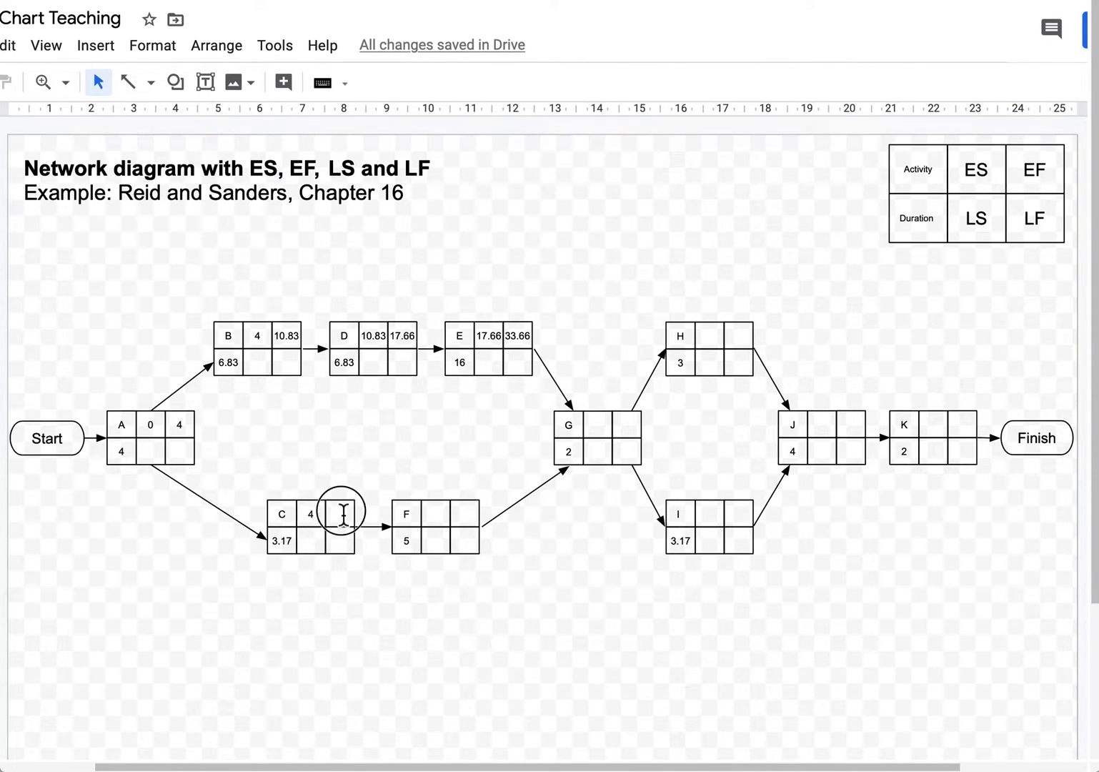
pyautogui.write('7.17')
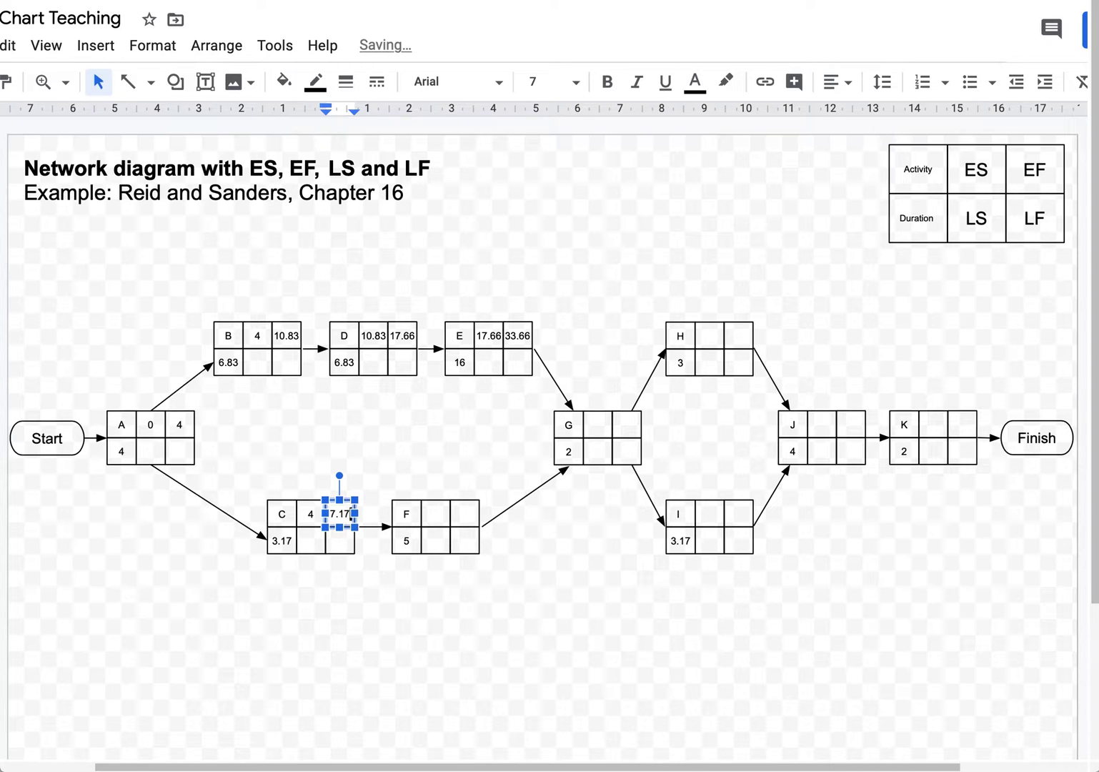
pyautogui.click(373, 447)
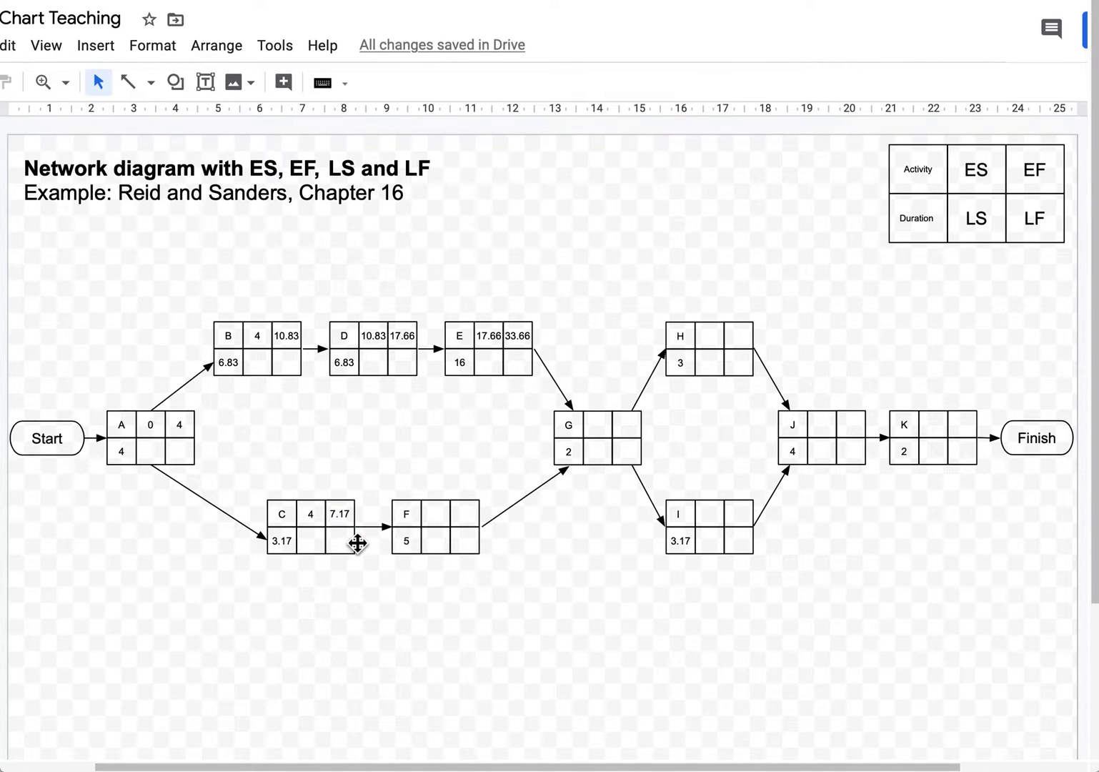
# Step: Fill node F's top row with ES 7.17 and EF 12.17
pyautogui.click(437, 516)
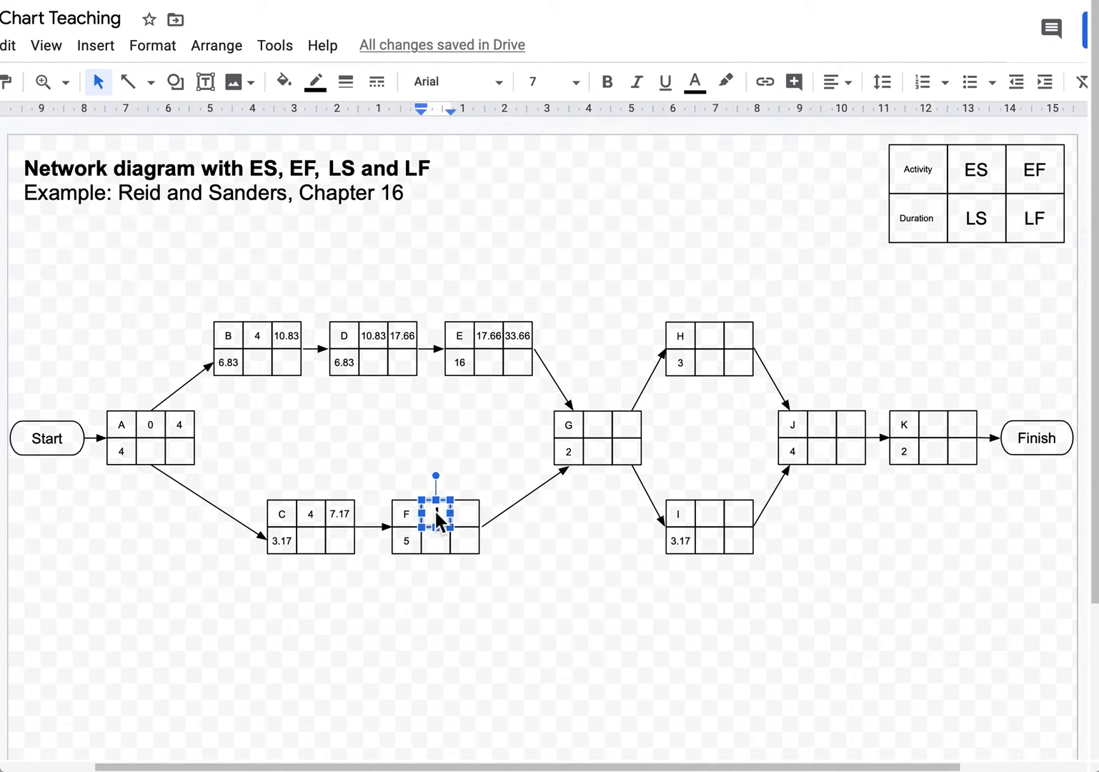
pyautogui.write('7.17')
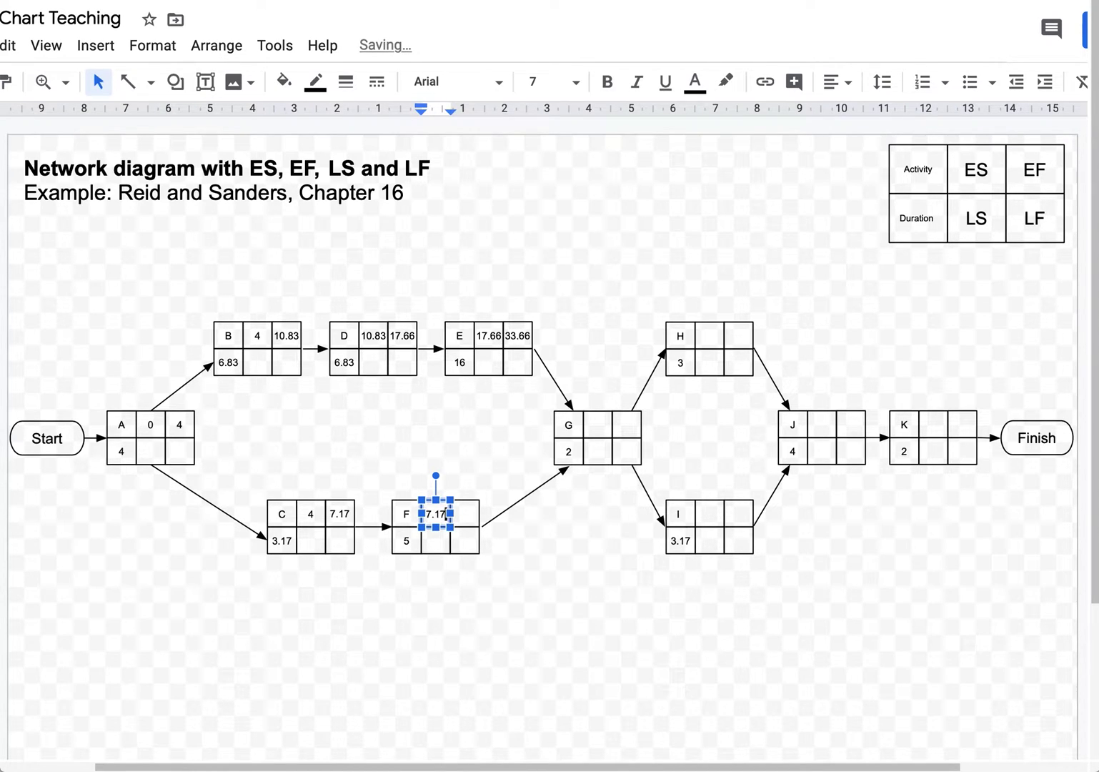
pyautogui.click(471, 463)
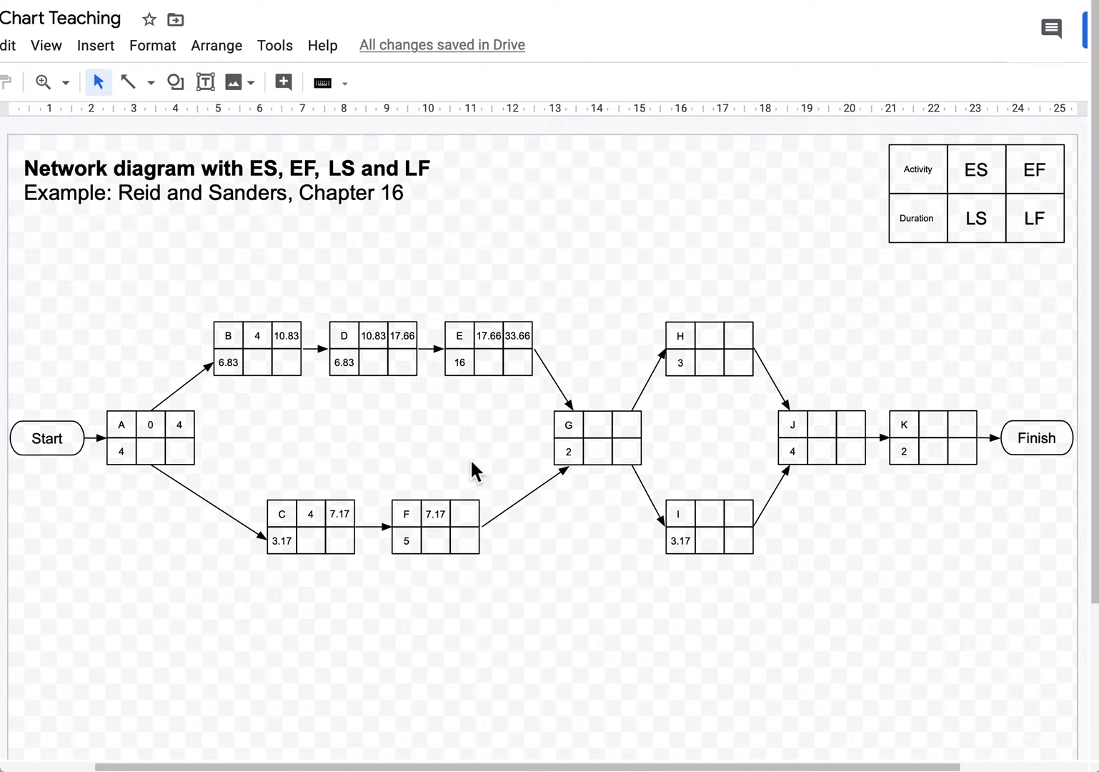
pyautogui.click(466, 515)
pyautogui.write('12.17')
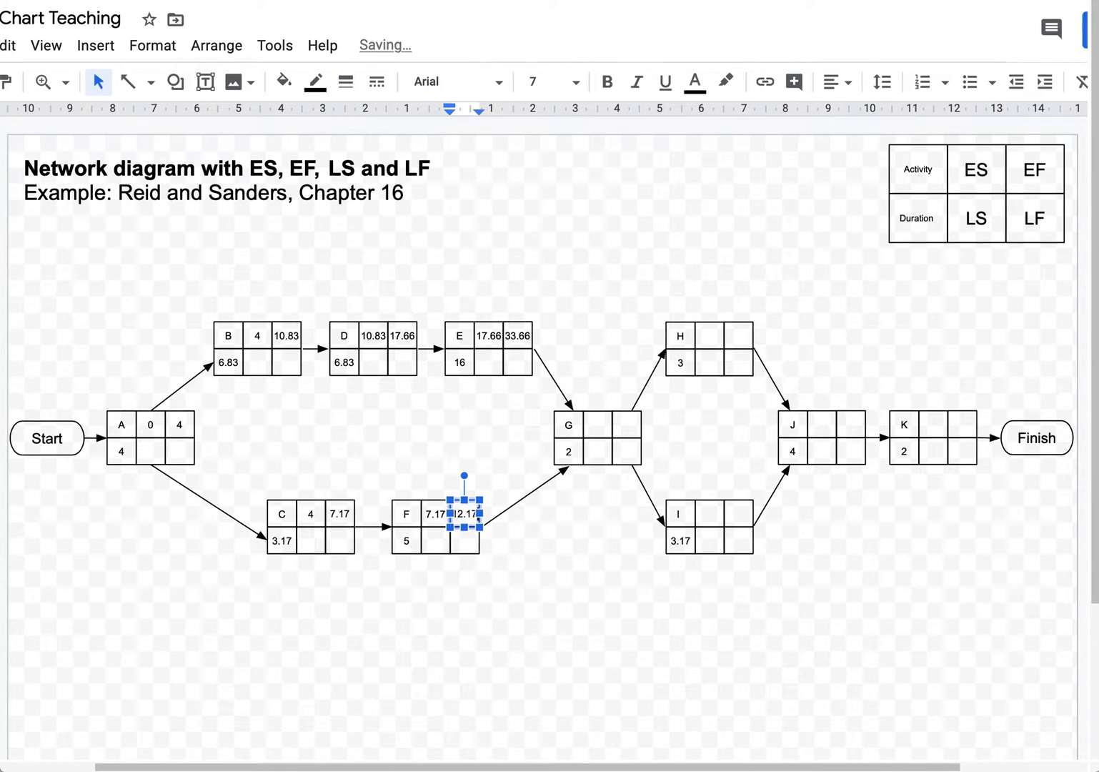
pyautogui.click(503, 444)
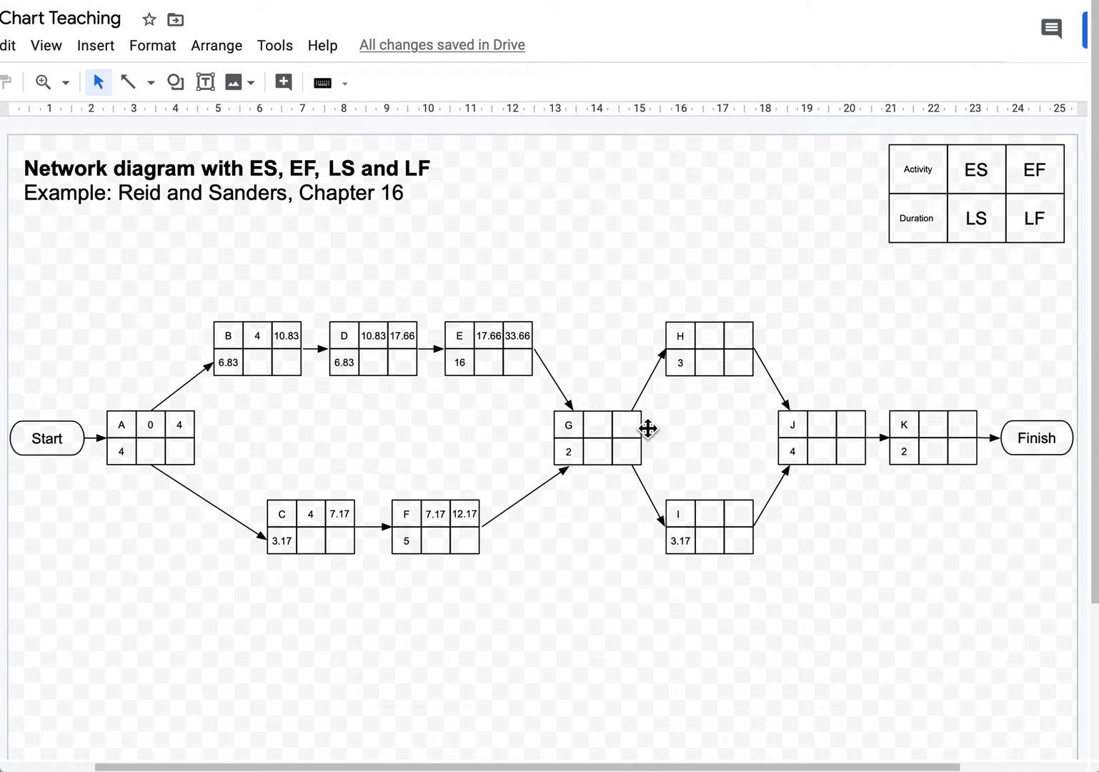
# Step: Fill node G's top row with ES 33.66 and EF 35.66
pyautogui.click(601, 428)
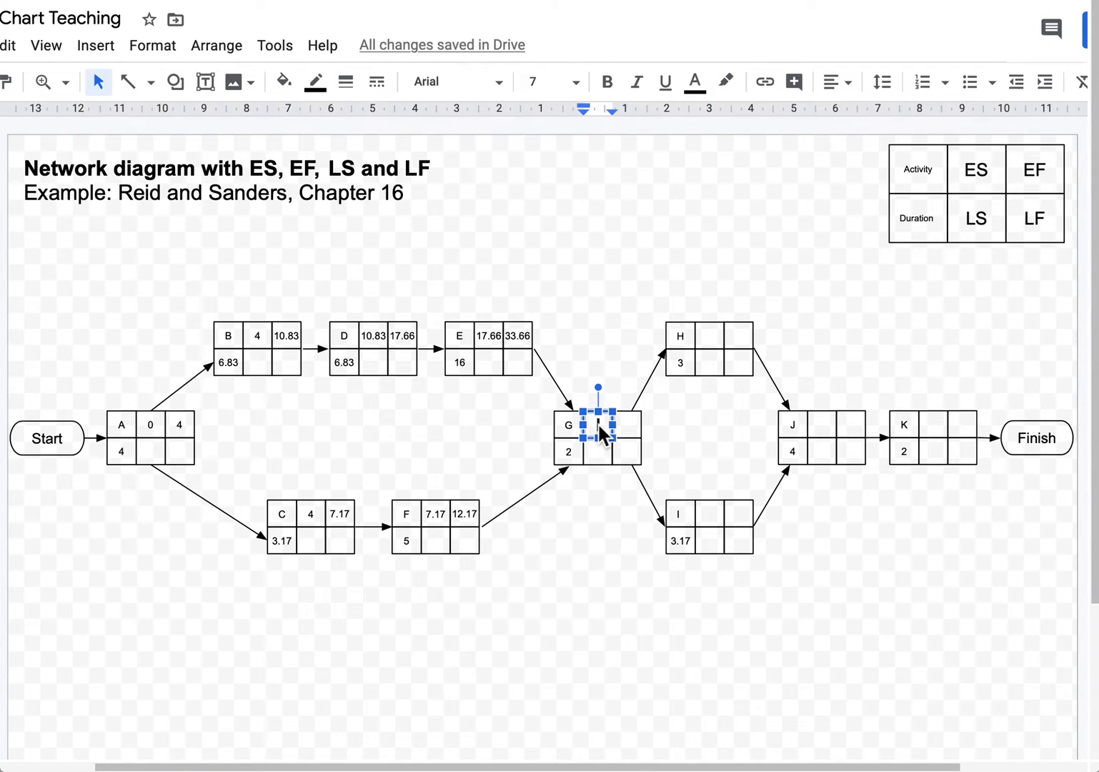
pyautogui.write('33.66')
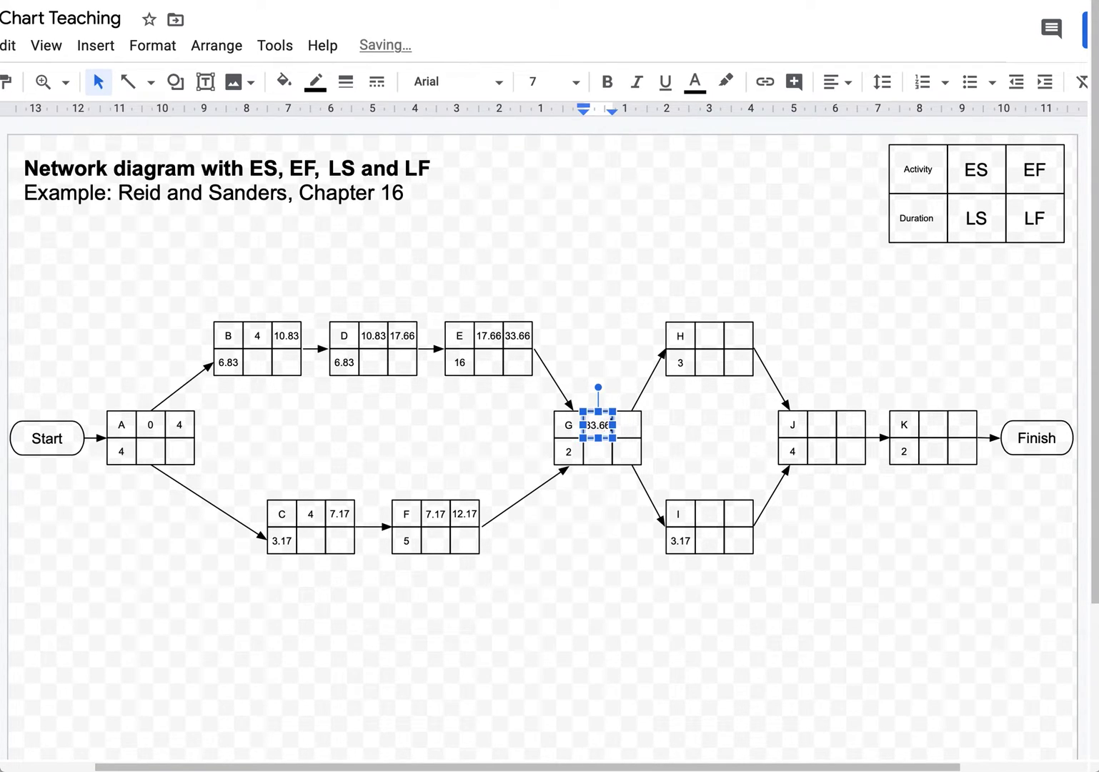
pyautogui.click(613, 320)
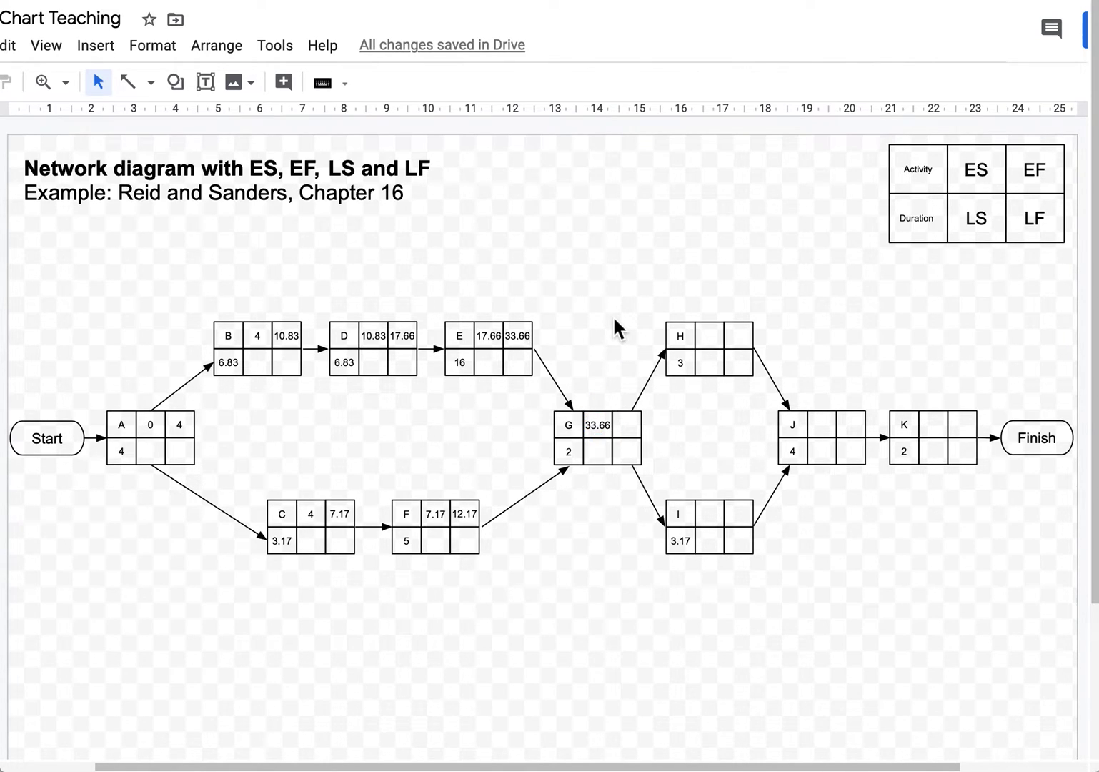
pyautogui.click(628, 427)
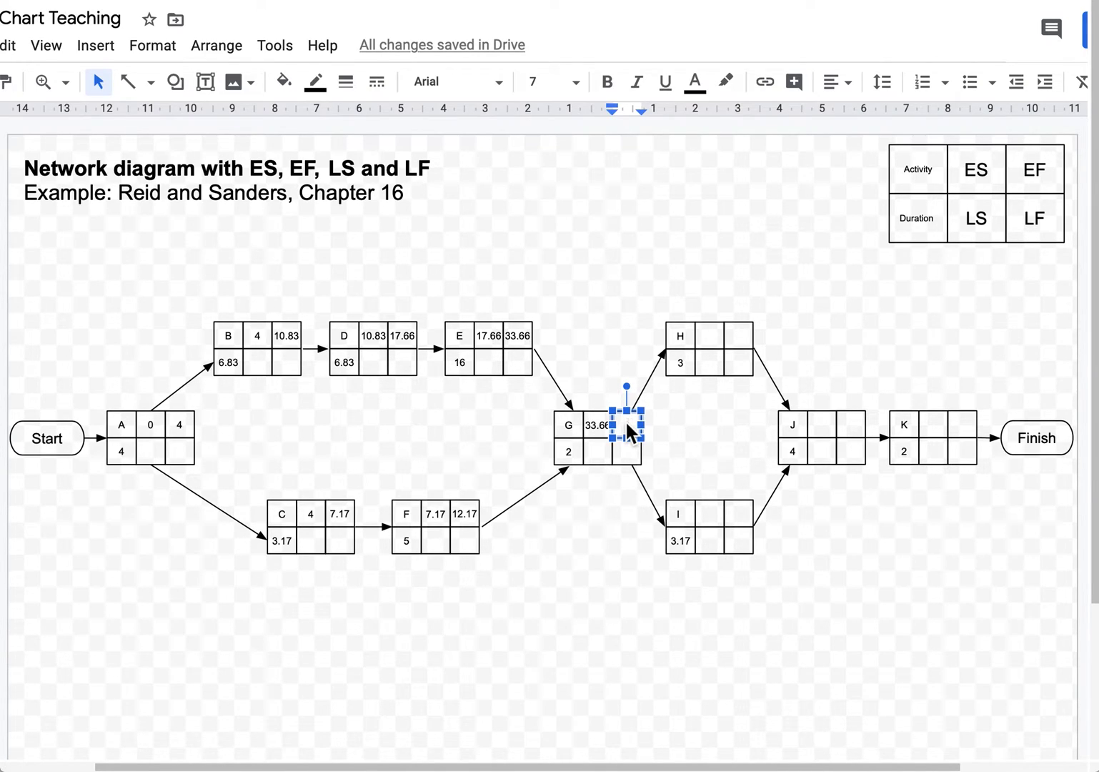
pyautogui.write('35.66')
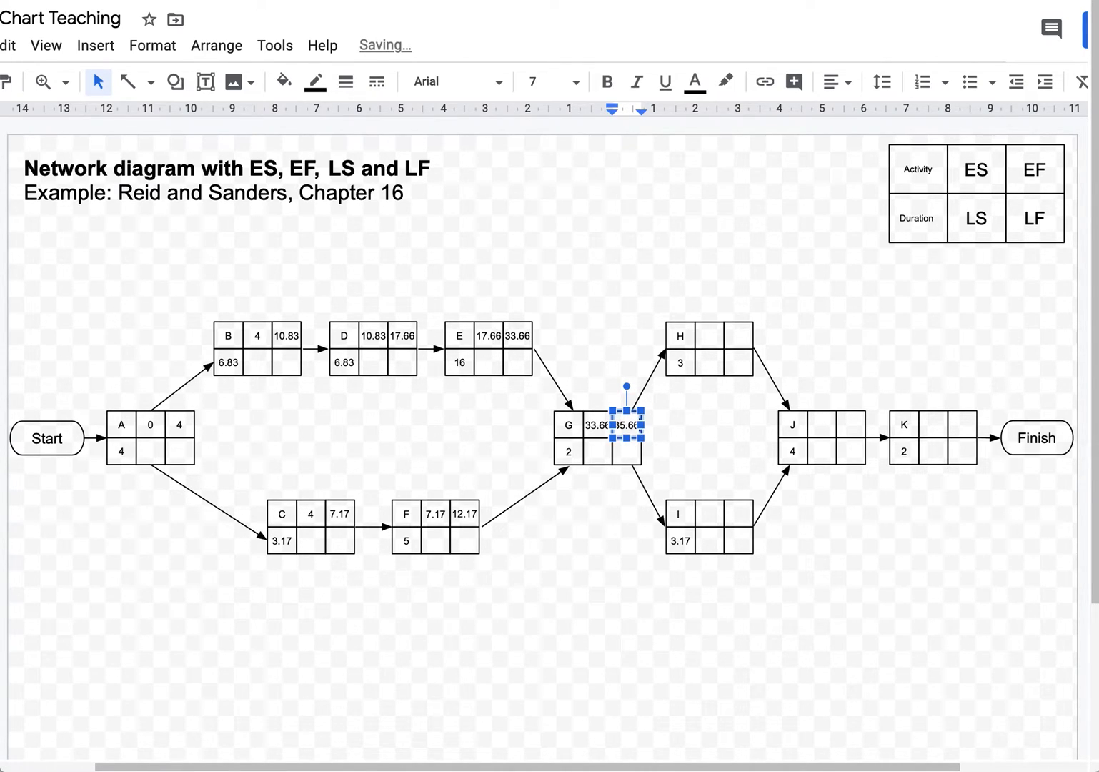
pyautogui.click(619, 347)
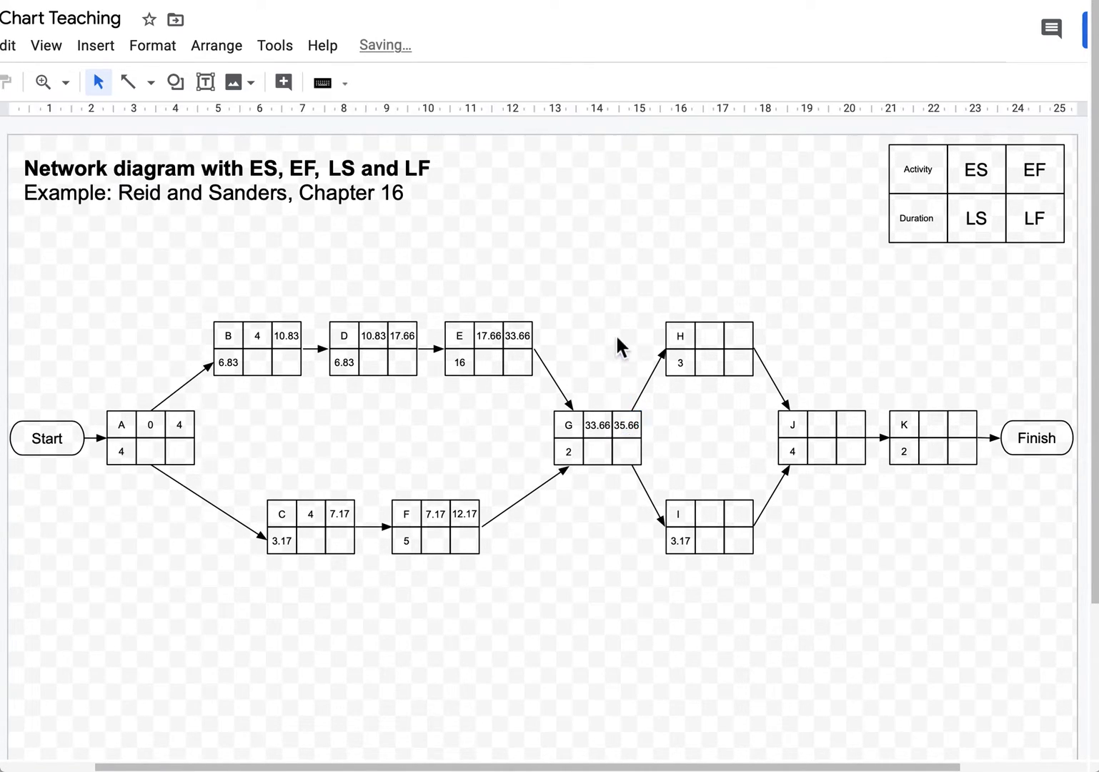
# Step: Fill node H's top row with ES 35.66 and EF 38.66
pyautogui.click(709, 335)
pyautogui.write('35')
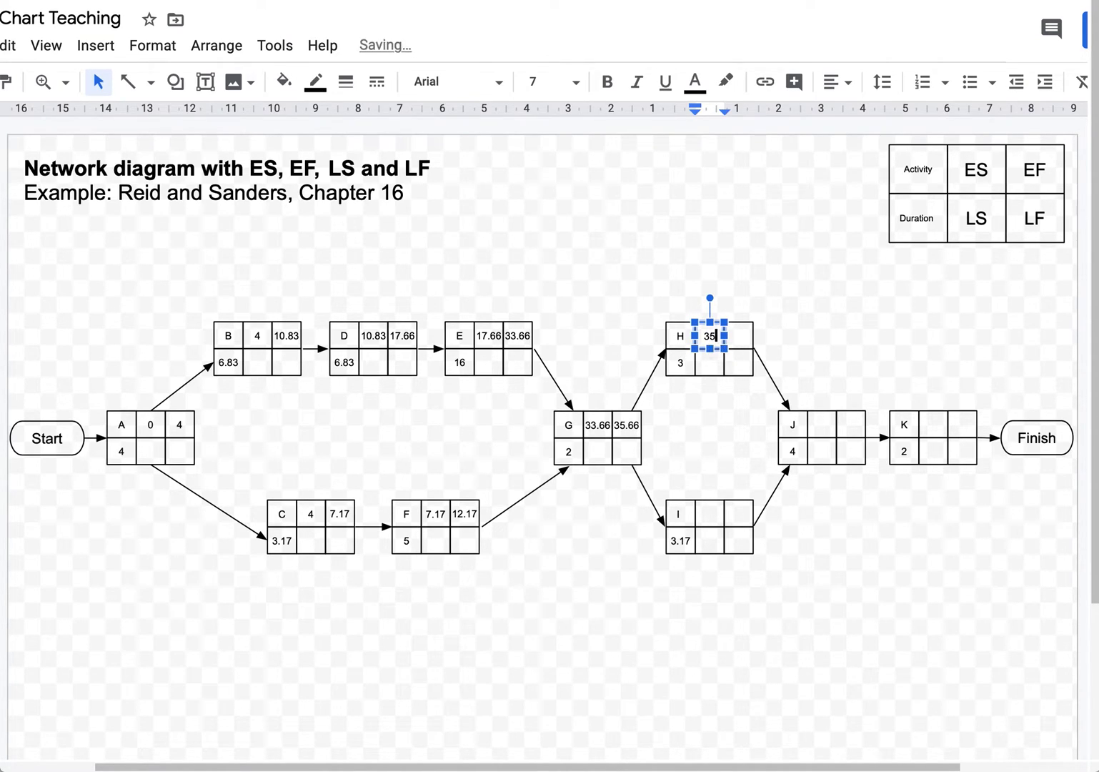
pyautogui.write('.66')
pyautogui.click(634, 270)
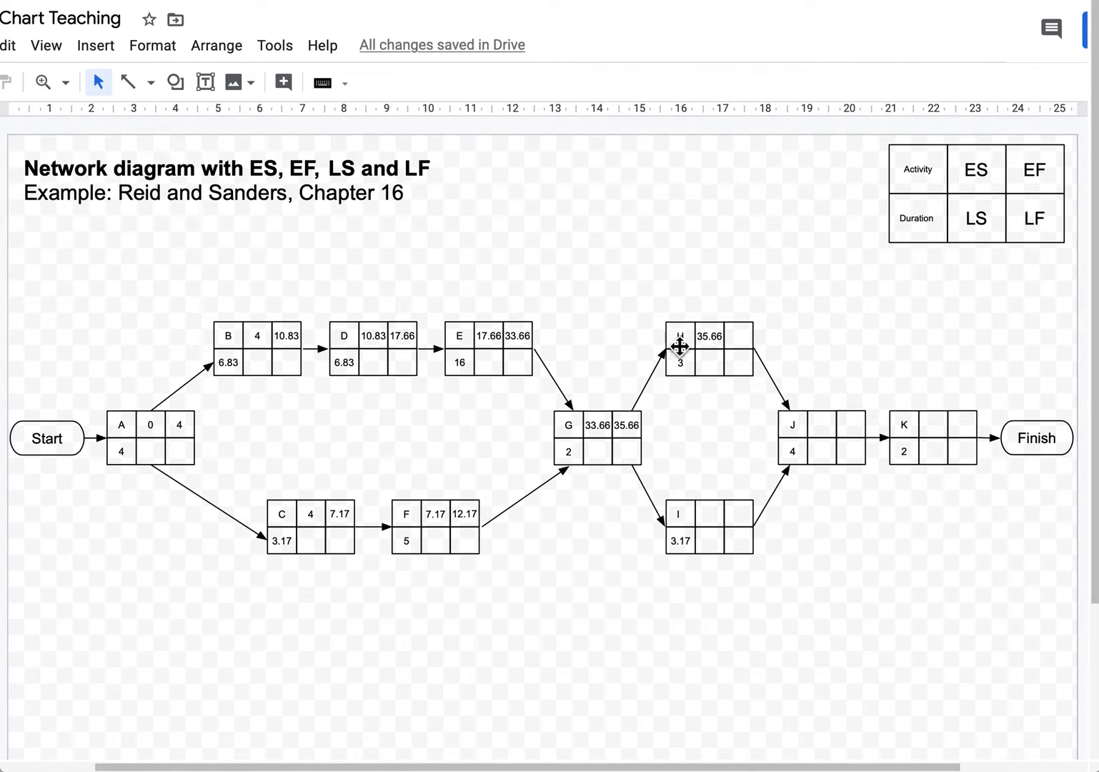
pyautogui.click(739, 337)
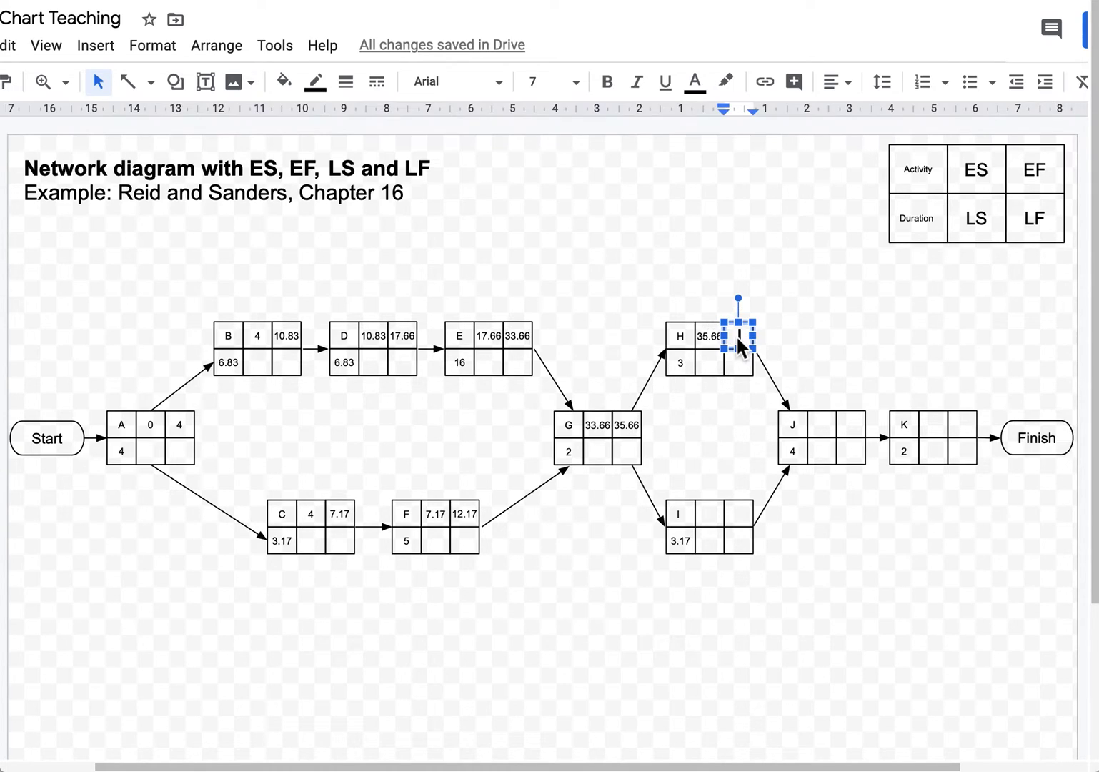
pyautogui.write('38.66')
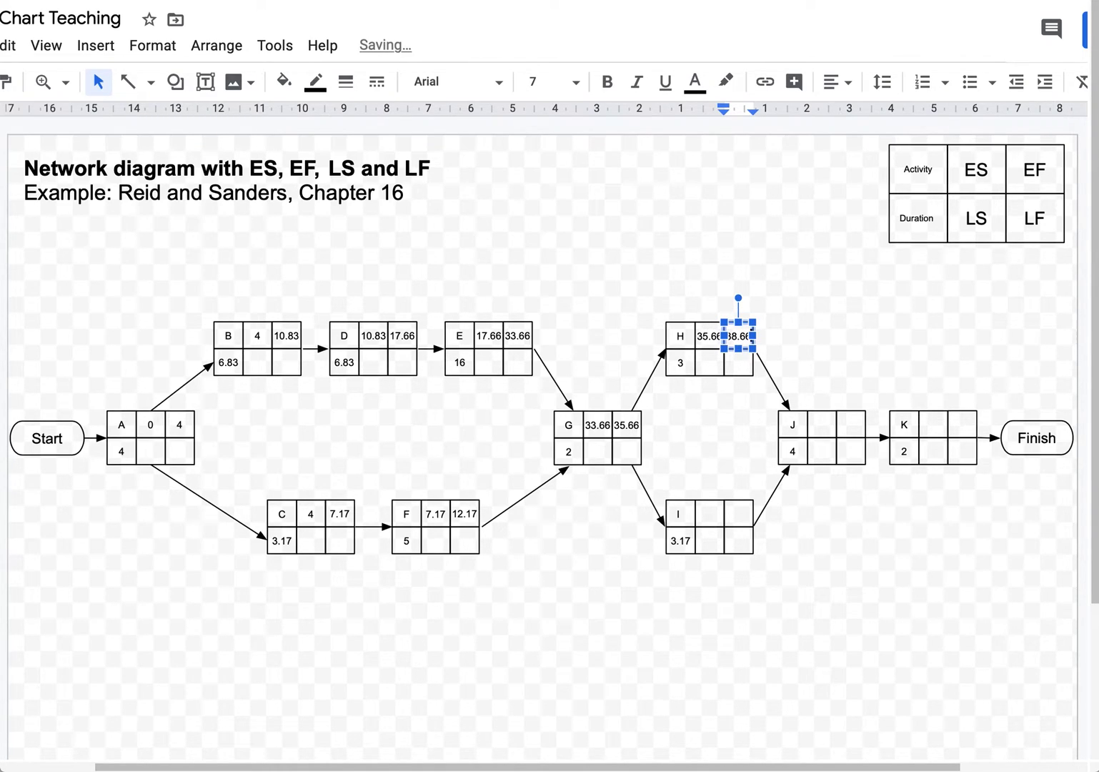
pyautogui.click(813, 330)
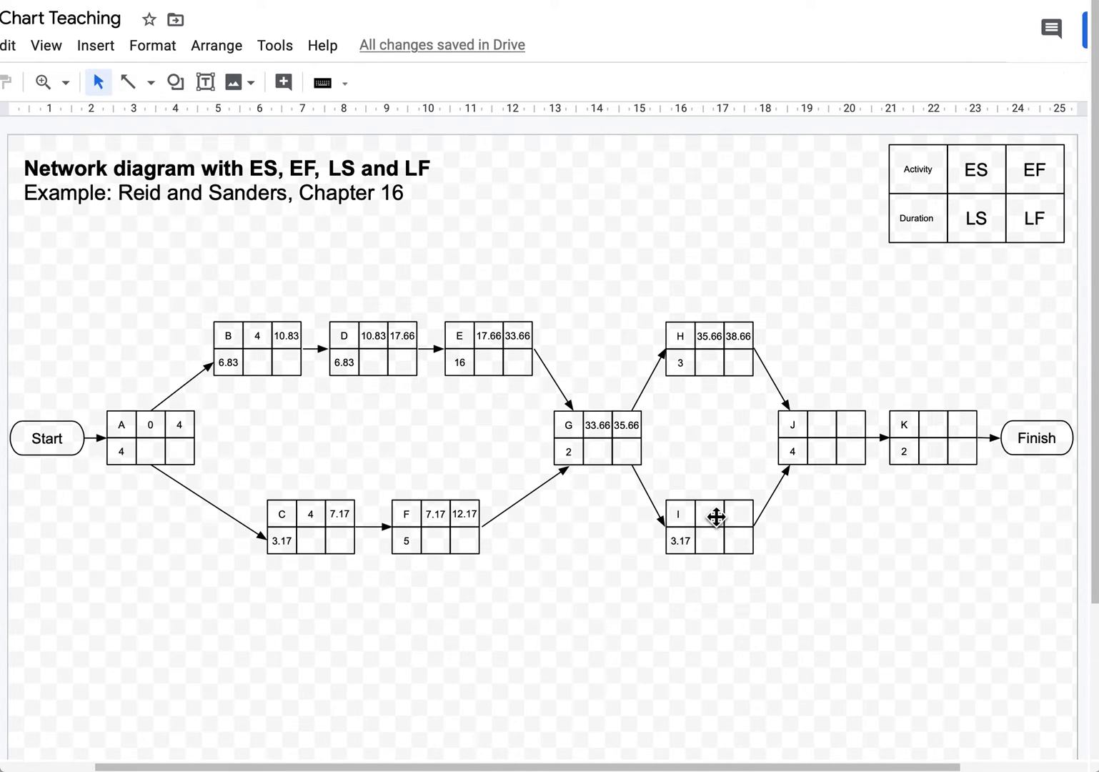
# Step: Type 35.66 into node I's ES box and 38.83 into its EF box
pyautogui.click(716, 518)
pyautogui.write('35.66')
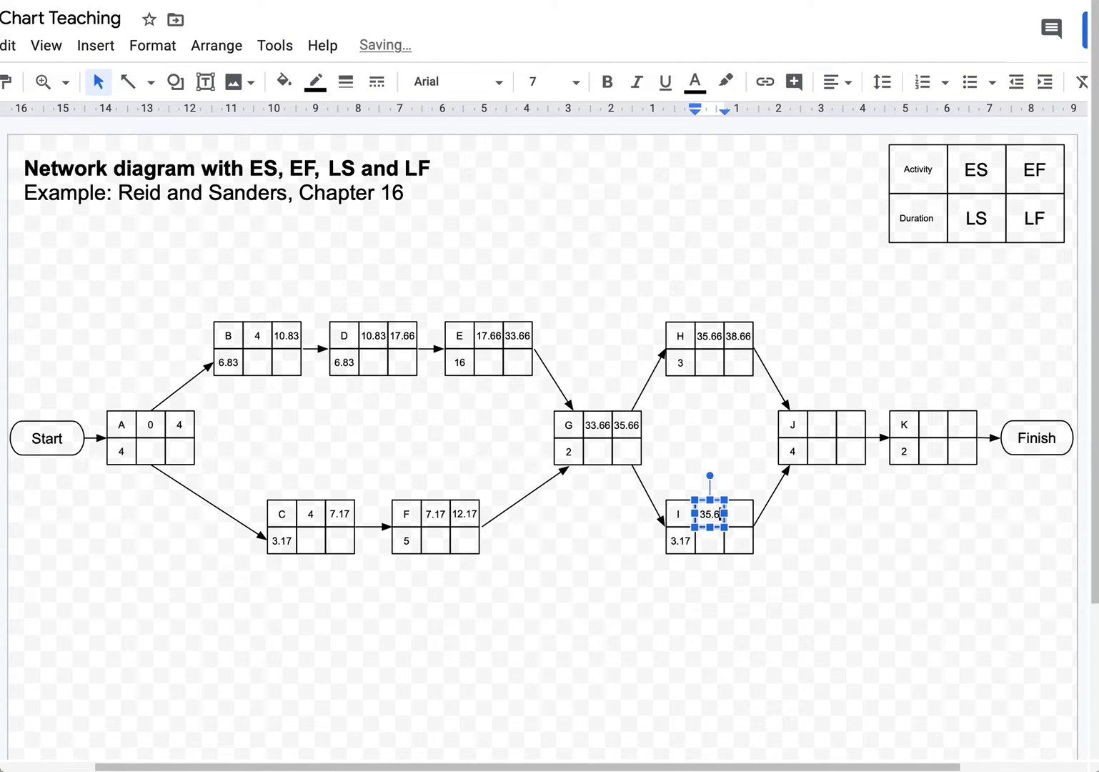
pyautogui.click(804, 553)
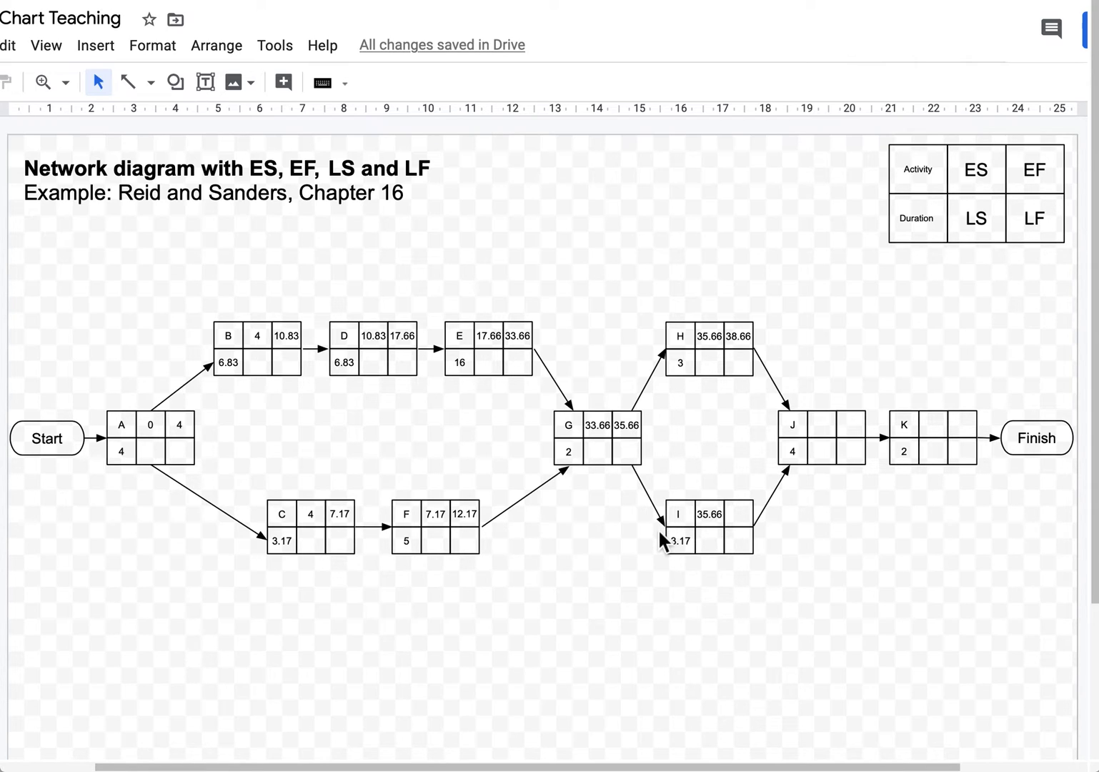
pyautogui.click(739, 513)
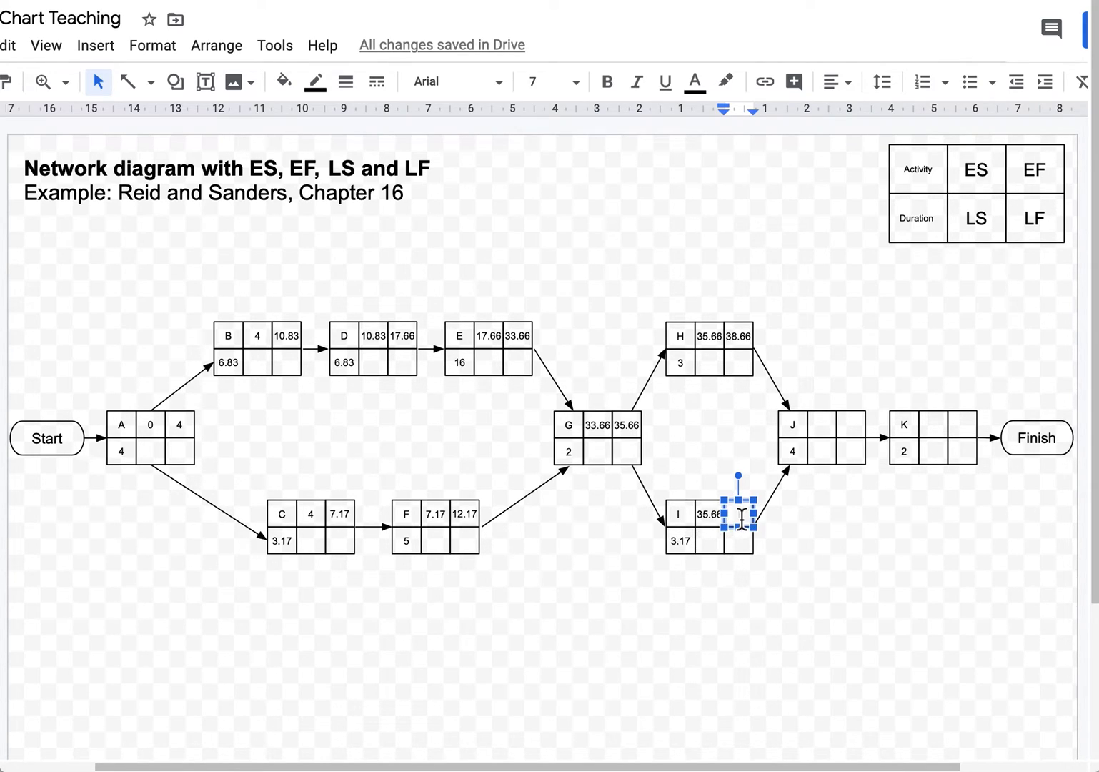
pyautogui.write('38')
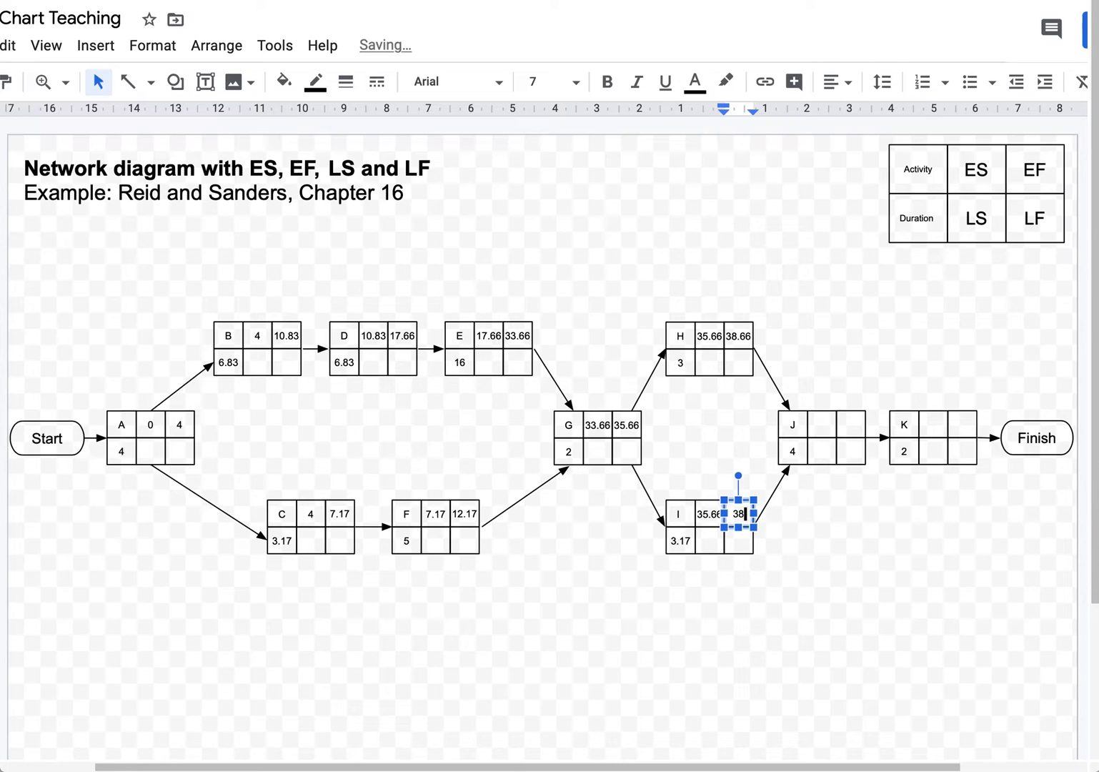
pyautogui.write('.83')
pyautogui.click(889, 531)
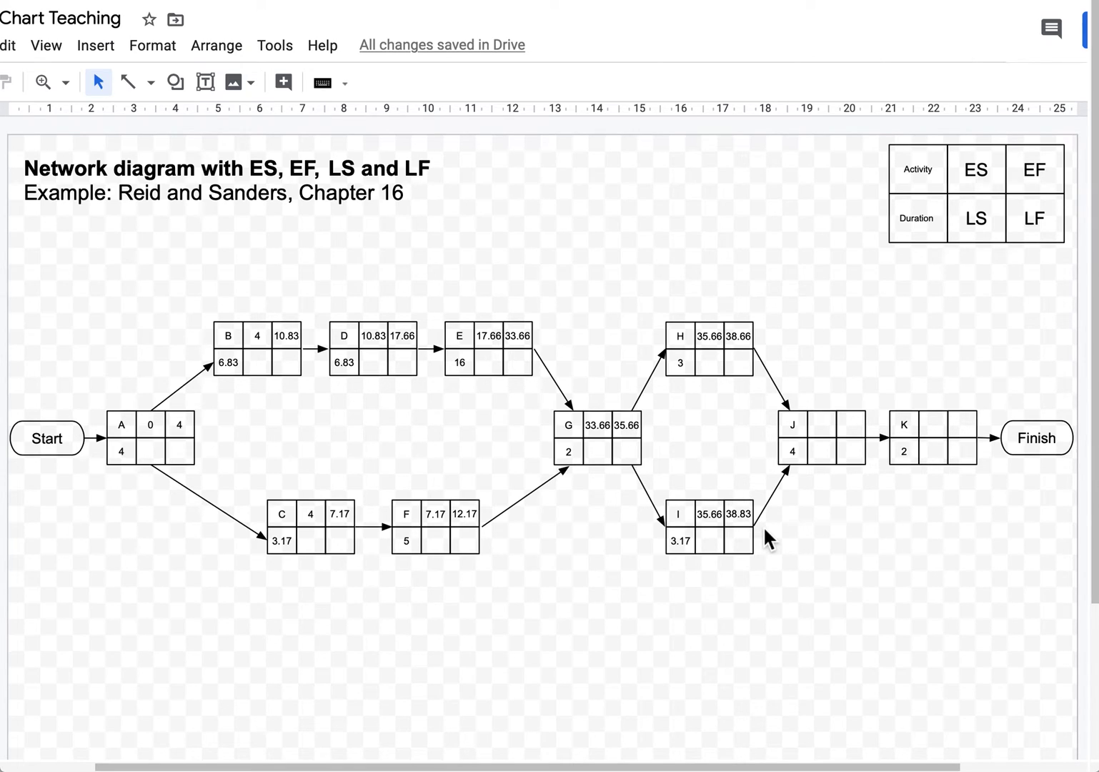
# Step: Fill node J's top row with ES 38.83 and EF 42.83
pyautogui.click(824, 426)
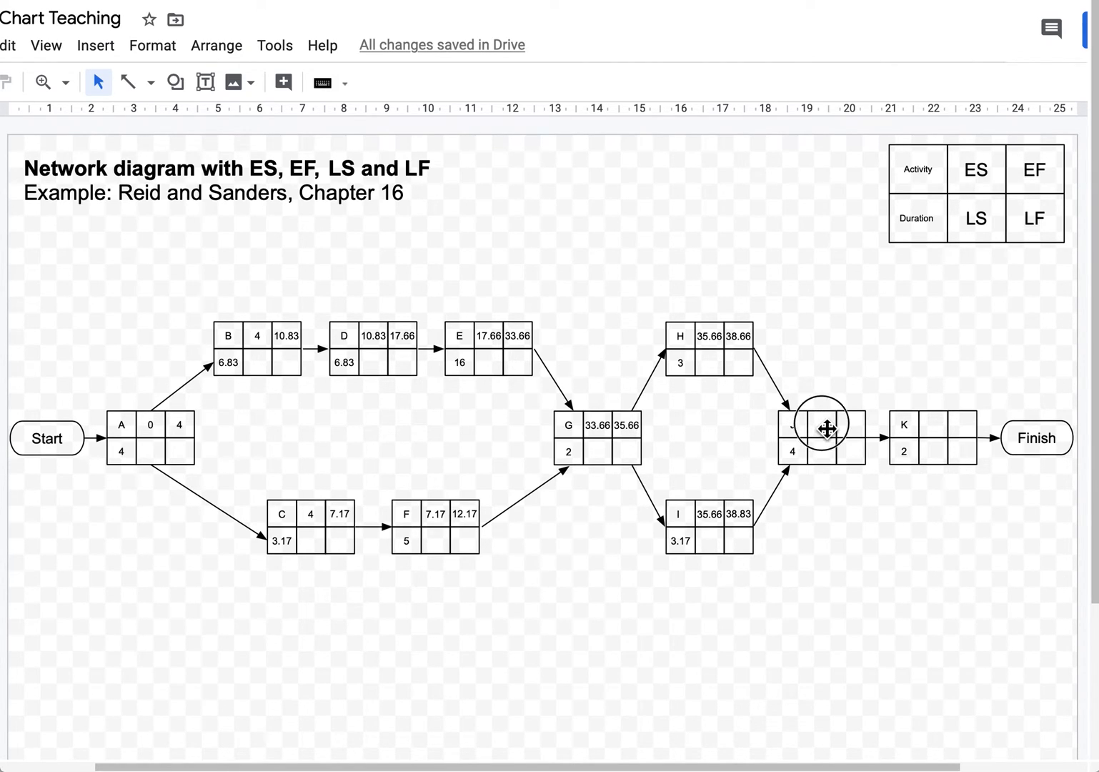
pyautogui.write('38')
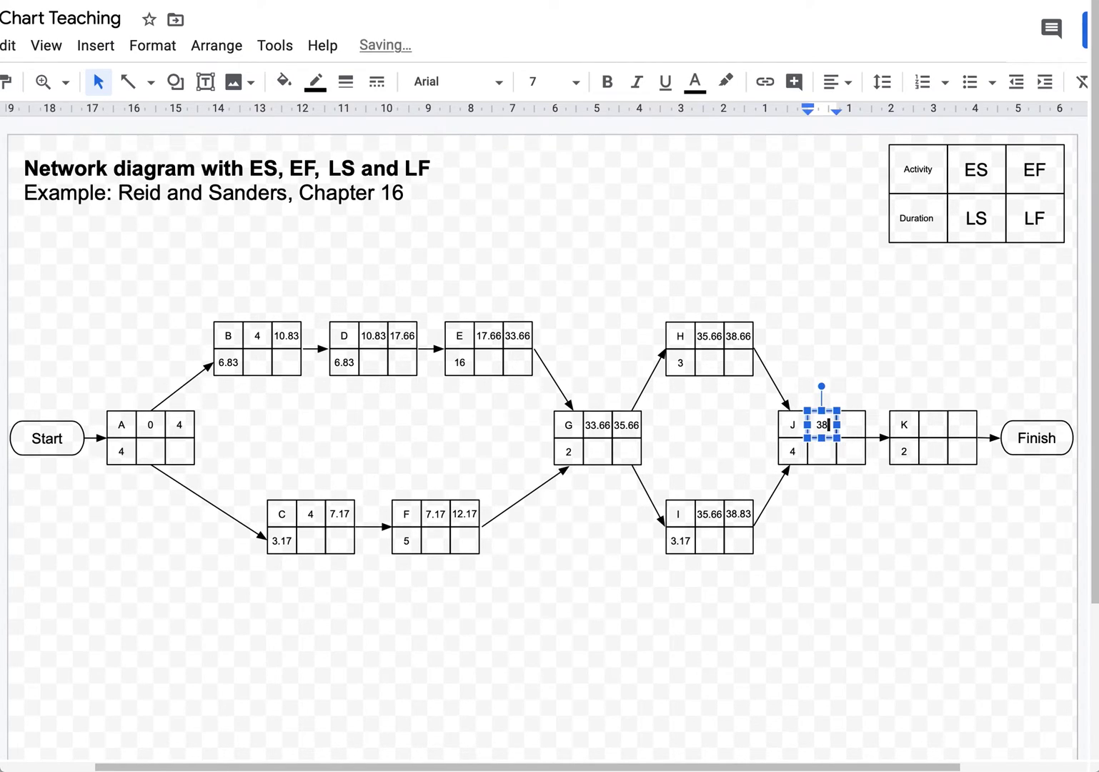
pyautogui.write('.83')
pyautogui.click(858, 345)
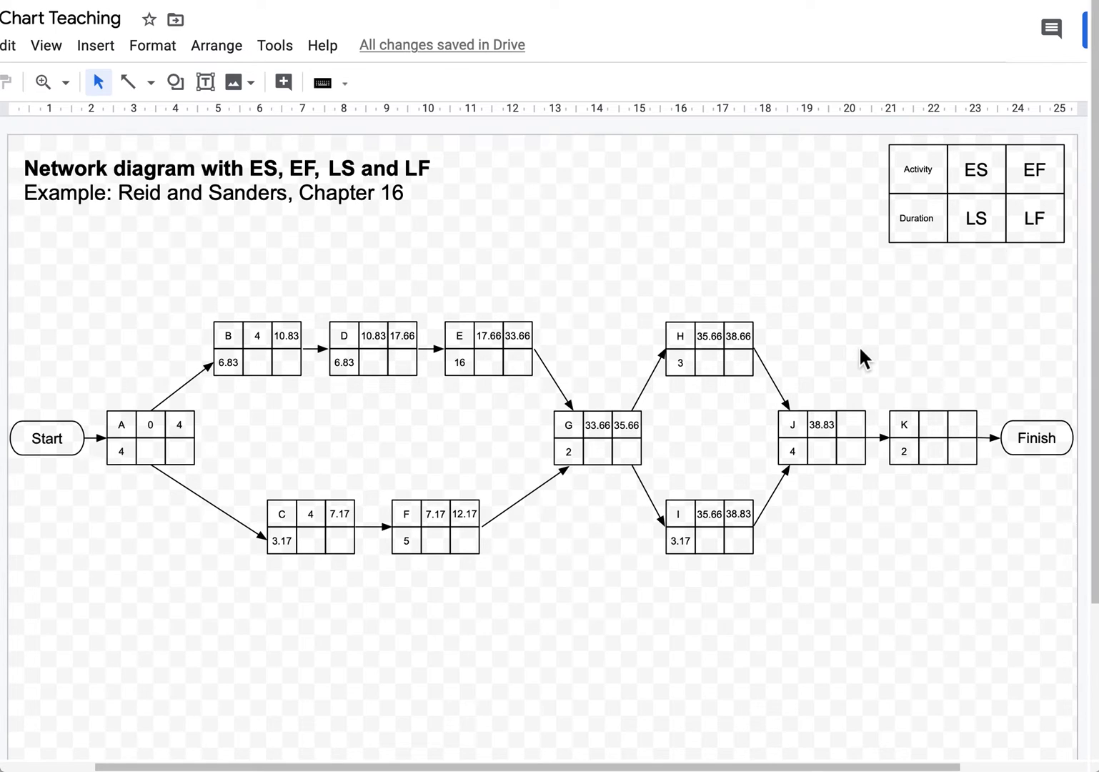
pyautogui.doubleClick(854, 426)
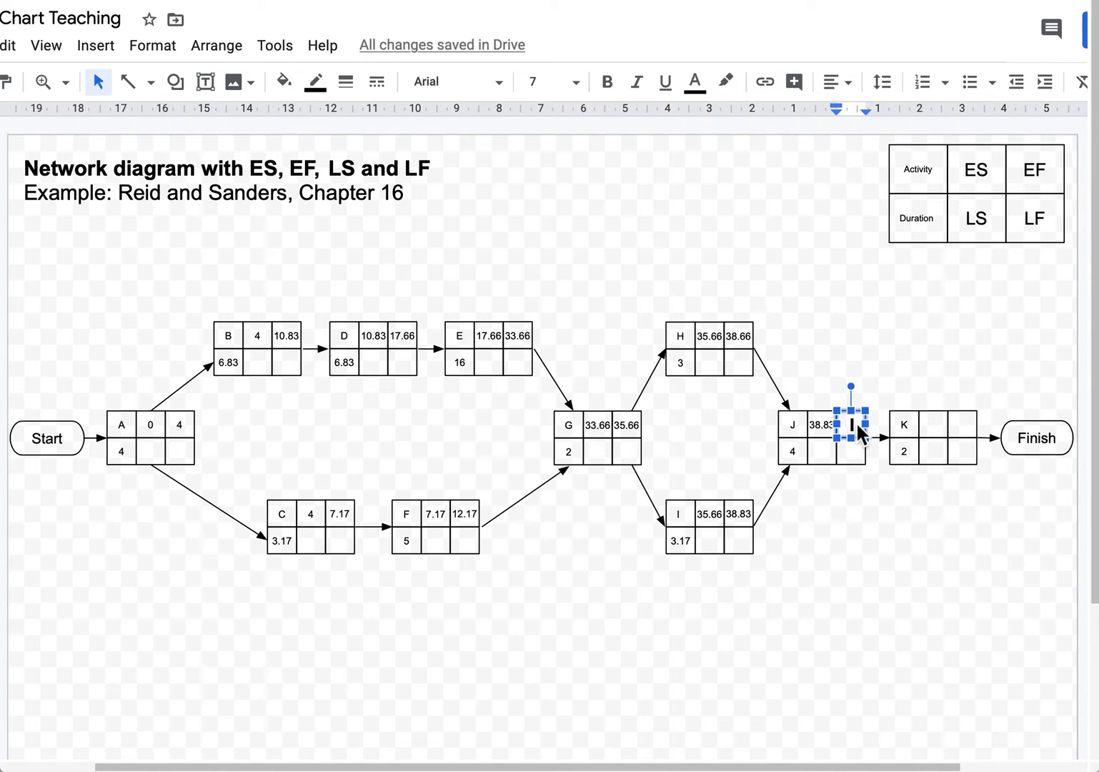
pyautogui.write('42.83')
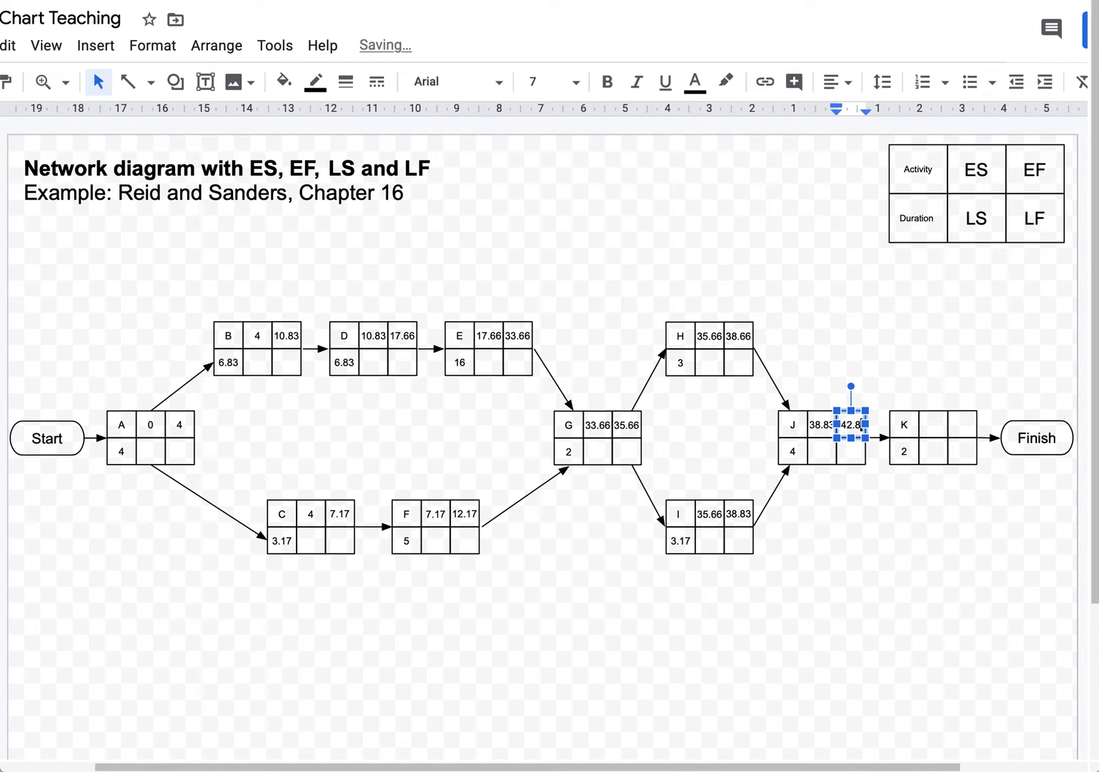
pyautogui.click(879, 346)
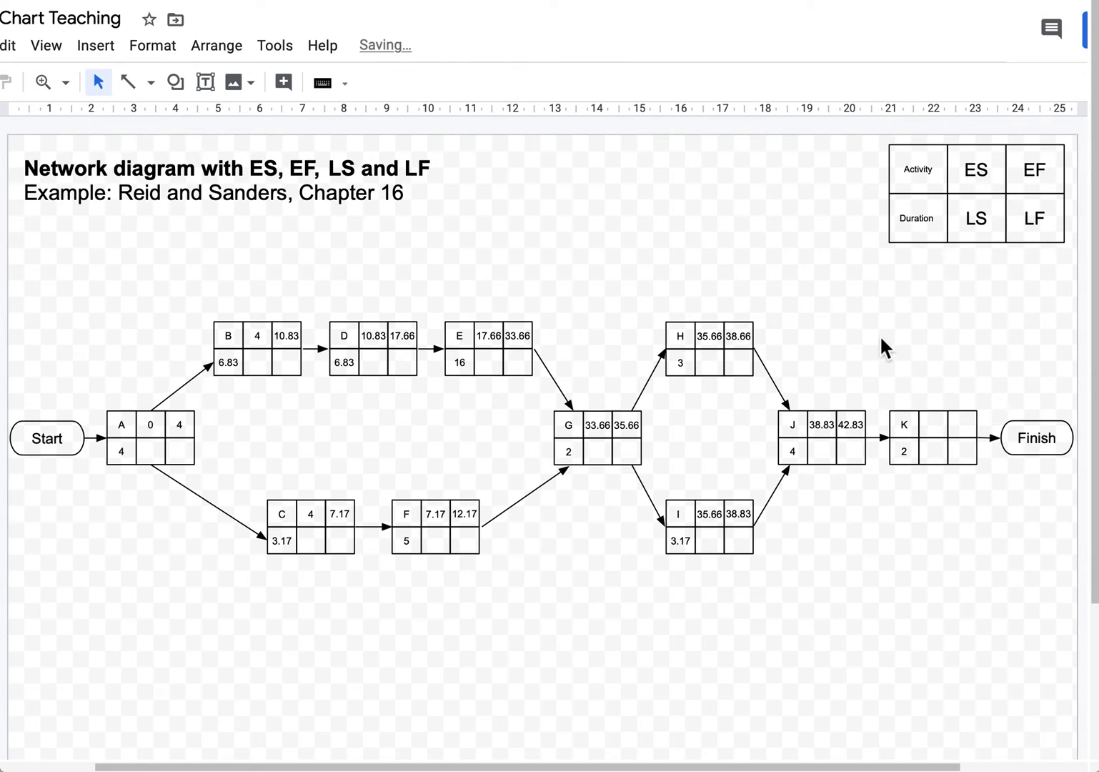
# Step: Fill node K's top row with ES 42.83 and EF 44.83
pyautogui.doubleClick(932, 426)
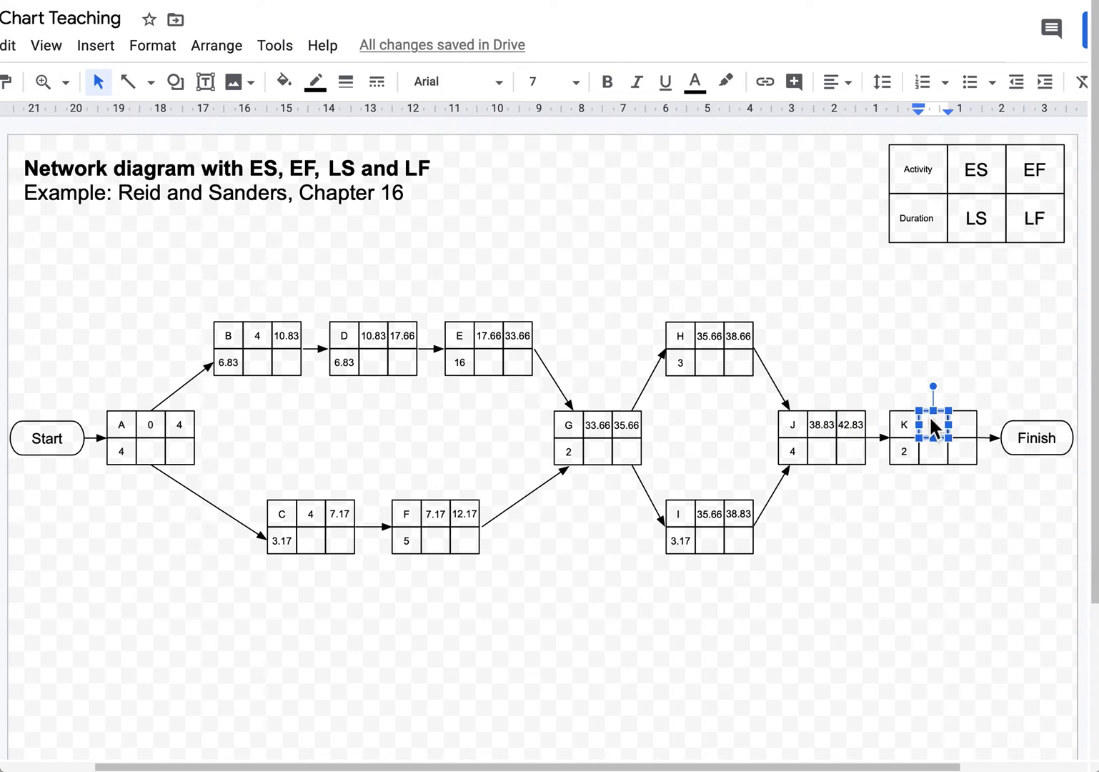
pyautogui.write('42')
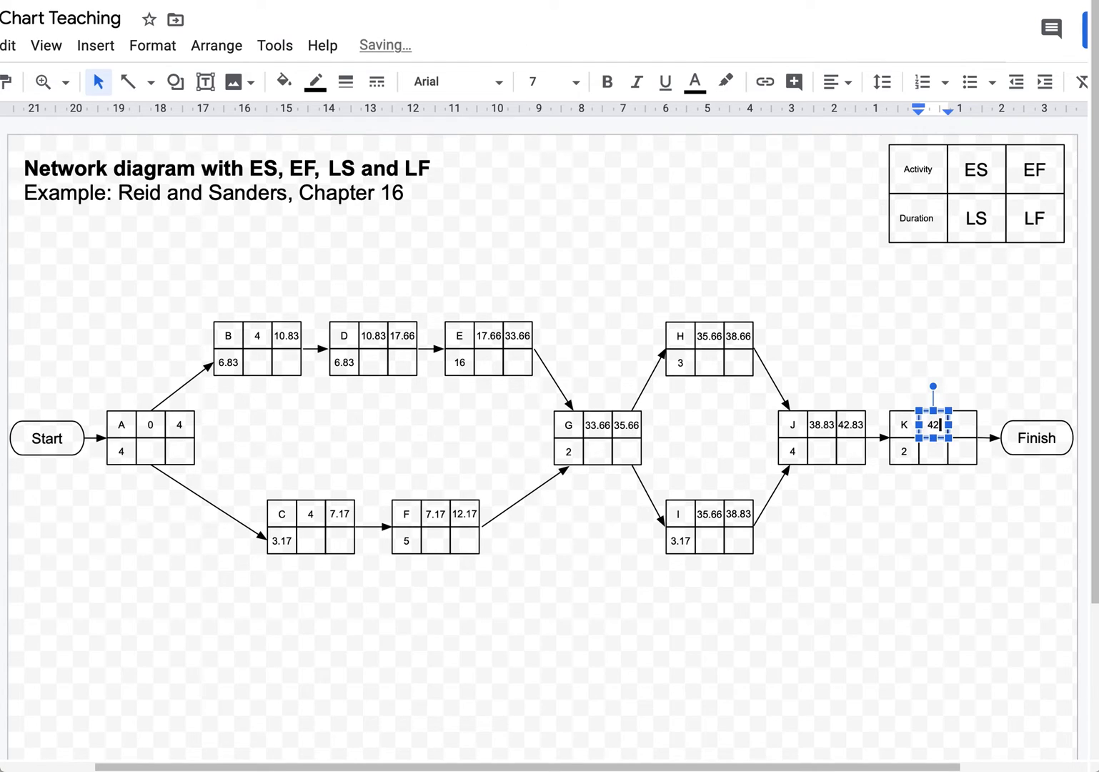
pyautogui.write('.83')
pyautogui.click(961, 325)
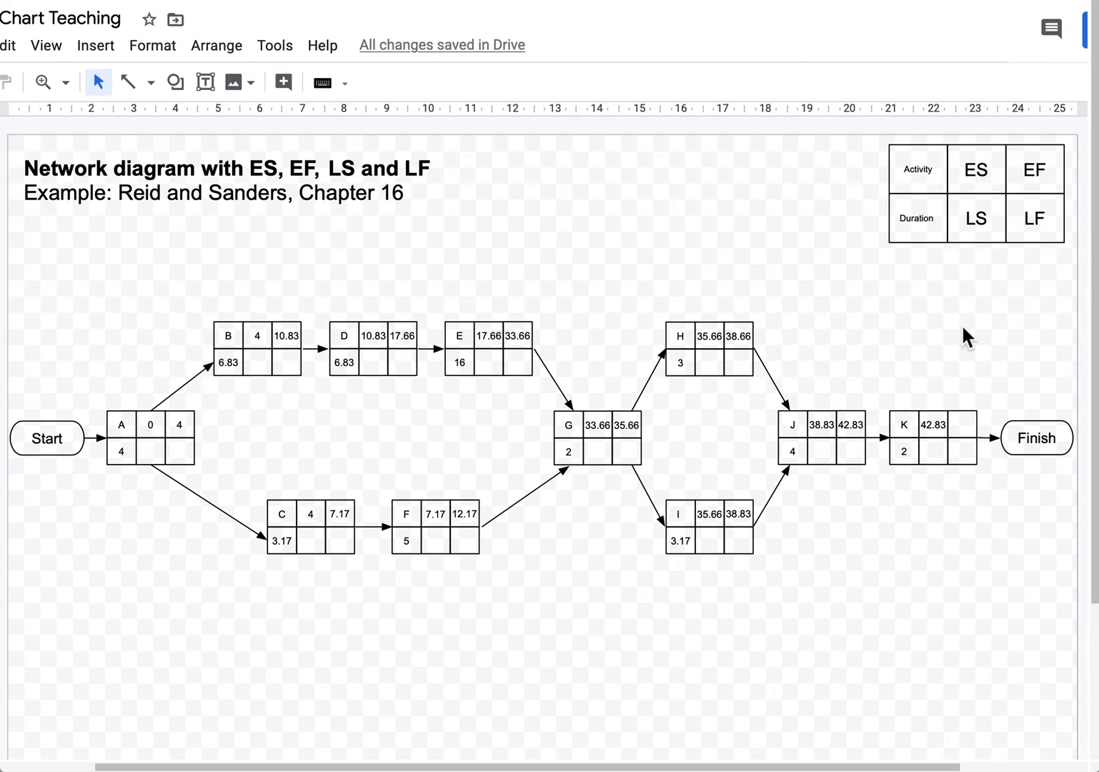
pyautogui.click(964, 428)
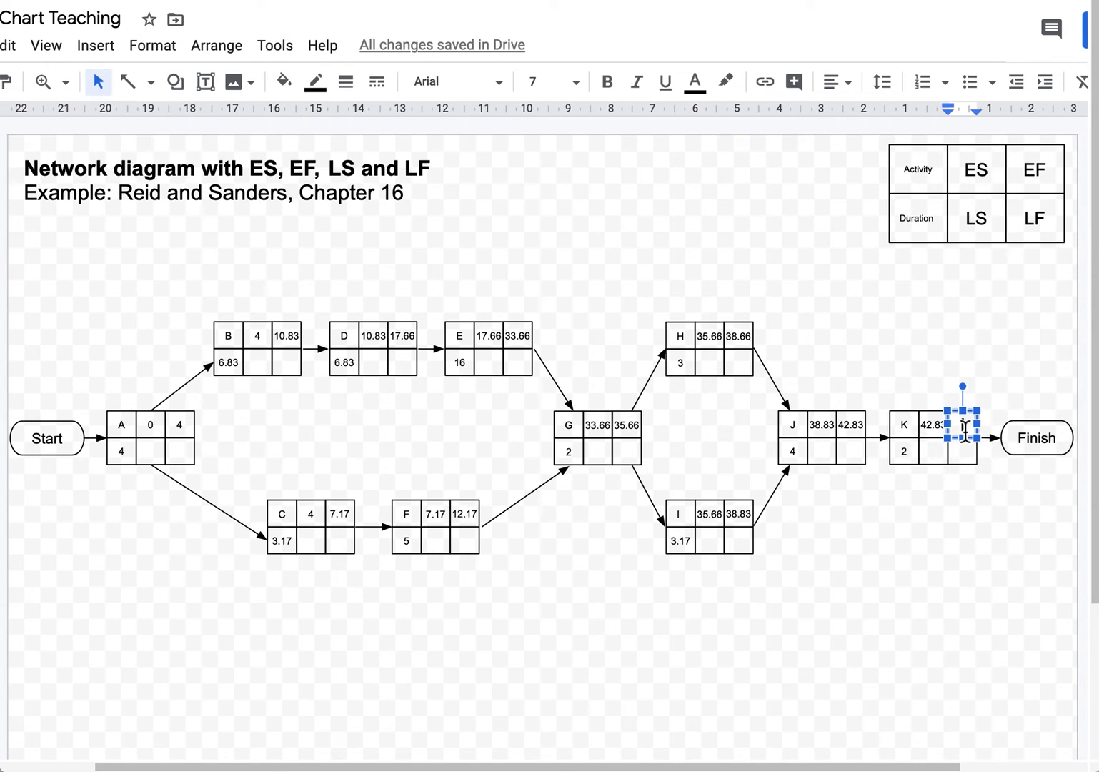
pyautogui.write('44.83')
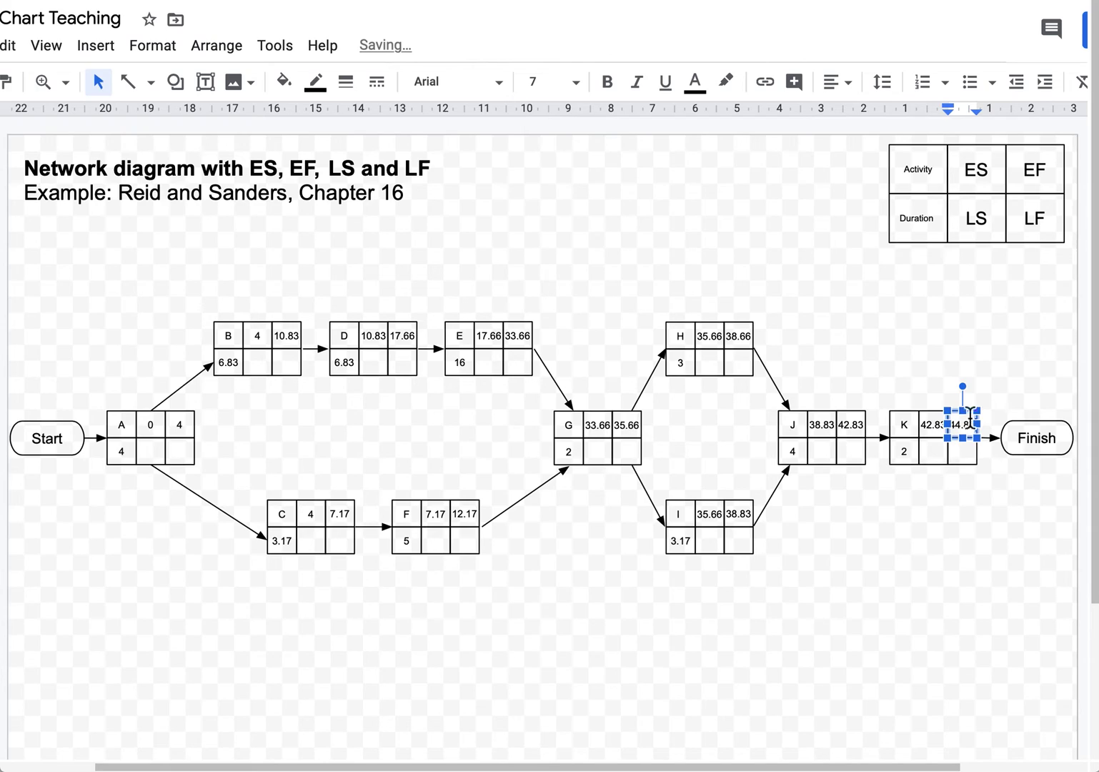
pyautogui.click(913, 342)
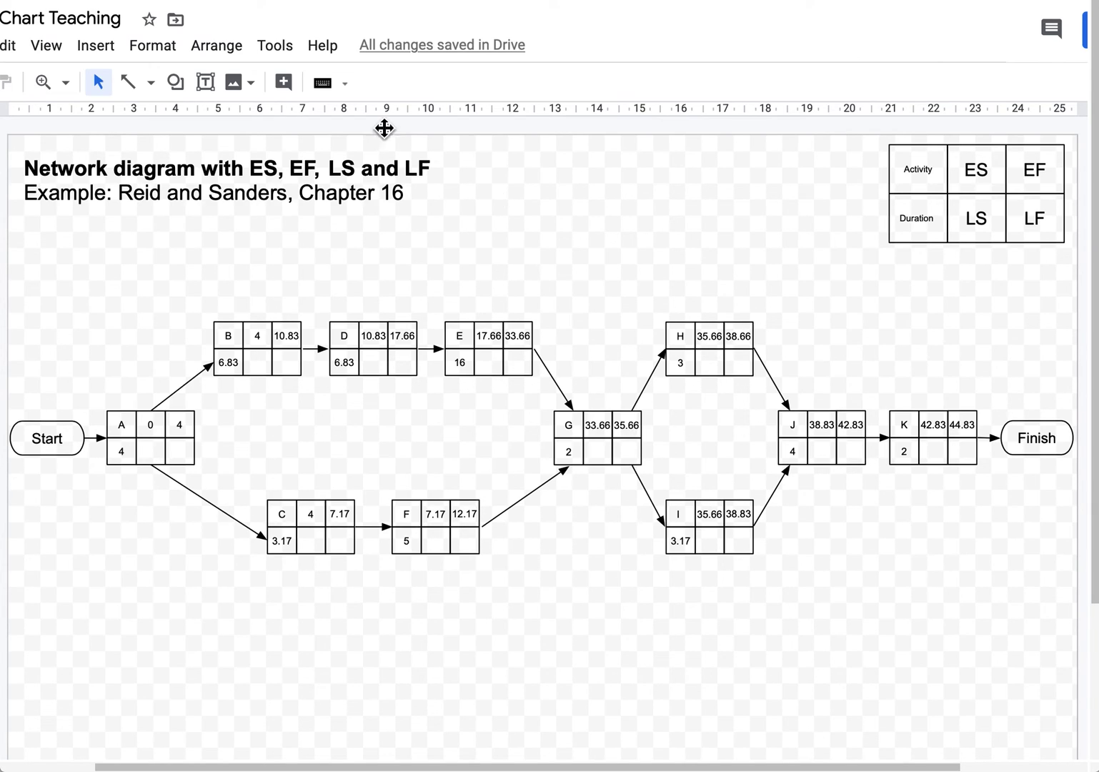
# Step: Scroll the textbook PDF up from Figure 16-10 to Table 16-6's path completion times
pyautogui.click(218, 2)
pyautogui.scroll(20, 485, 147)
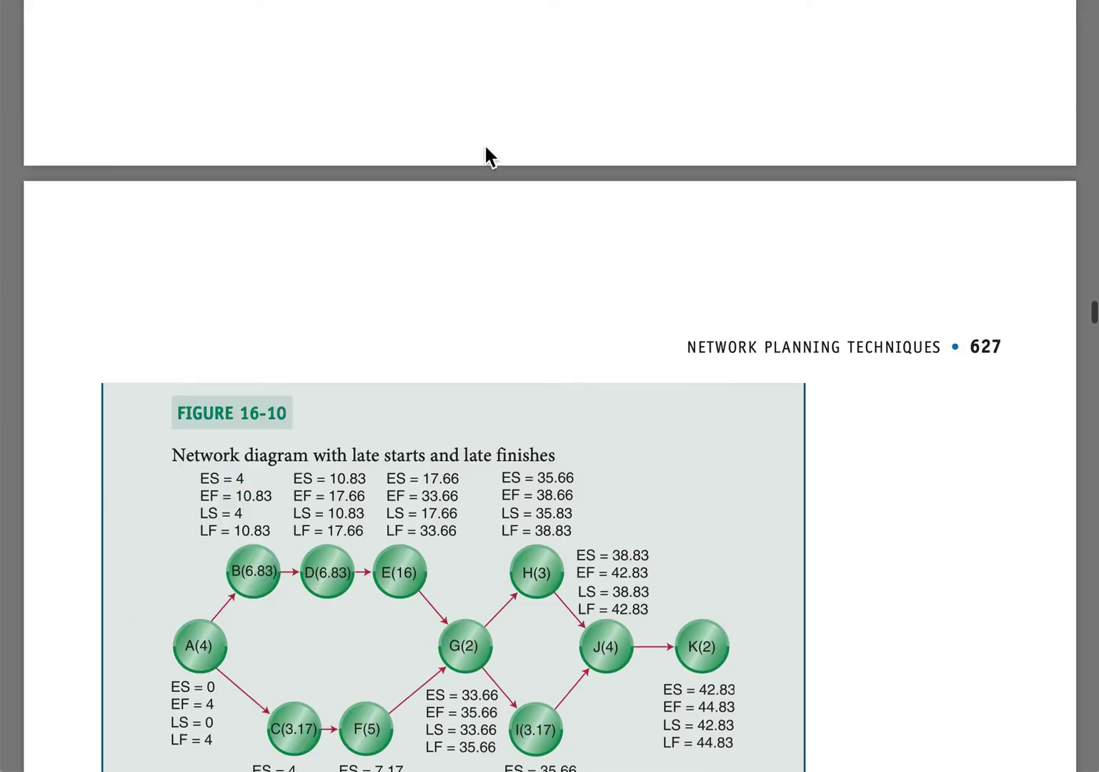
pyautogui.scroll(10, 484, 143)
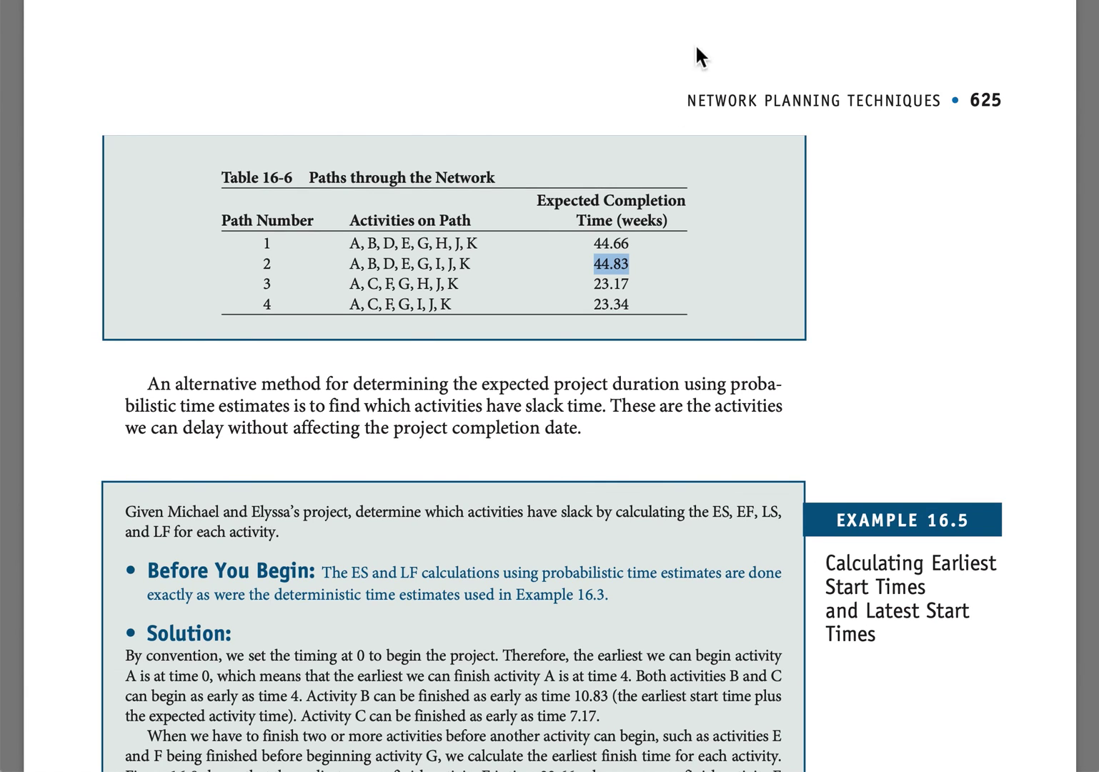
# Step: Return to the Chart Teaching network diagram to compare K's 44.83 finish
pyautogui.click(638, 8)
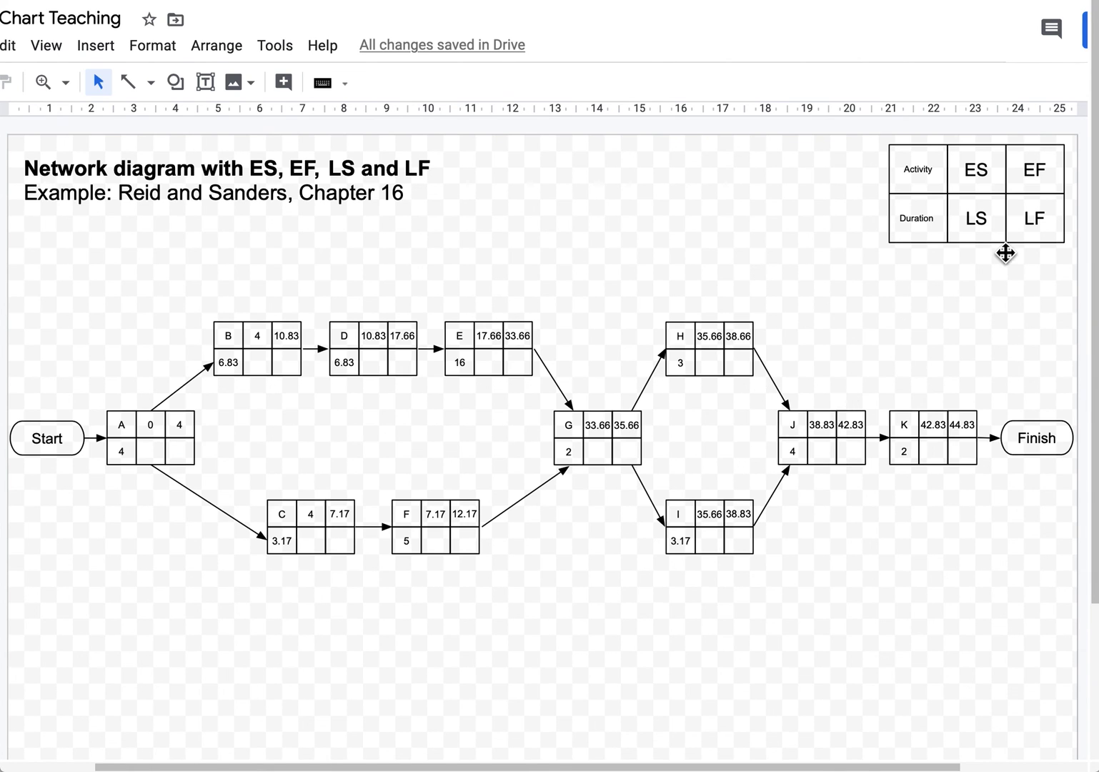